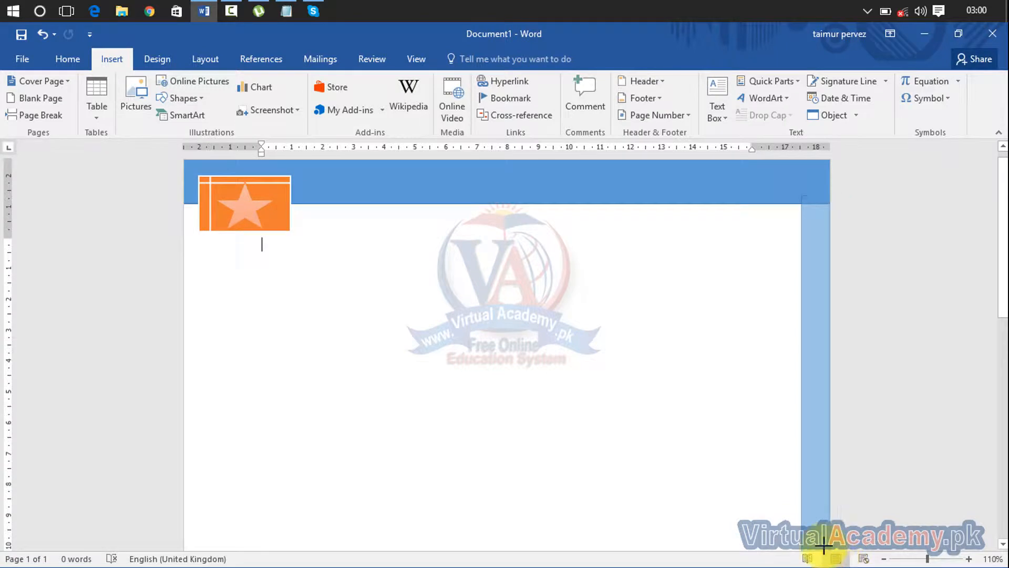
- Stretch the blue vertical bar along the page's right edge down to the page bottom, about 28.42 cm tall and 0.39 cm wide
{"action": "left_click", "coordinate": [886, 560]}
{"action": "left_click", "coordinate": [886, 559]}
{"action": "left_click", "coordinate": [886, 559]}
{"action": "left_click", "coordinate": [886, 559]}
{"action": "left_click", "coordinate": [885, 559]}
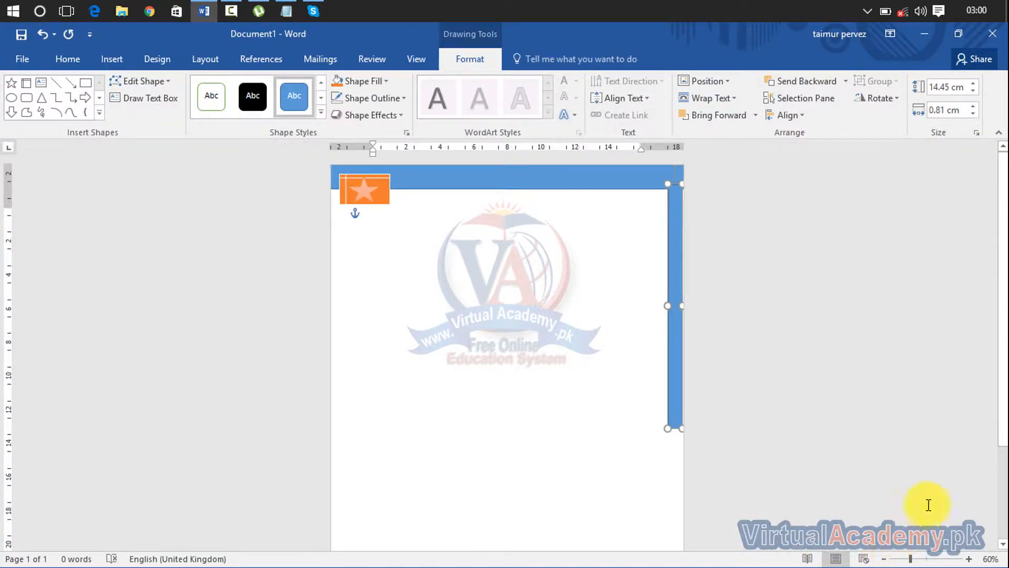
{"action": "left_click_drag", "start_coordinate": [998, 421], "coordinate": [999, 524]}
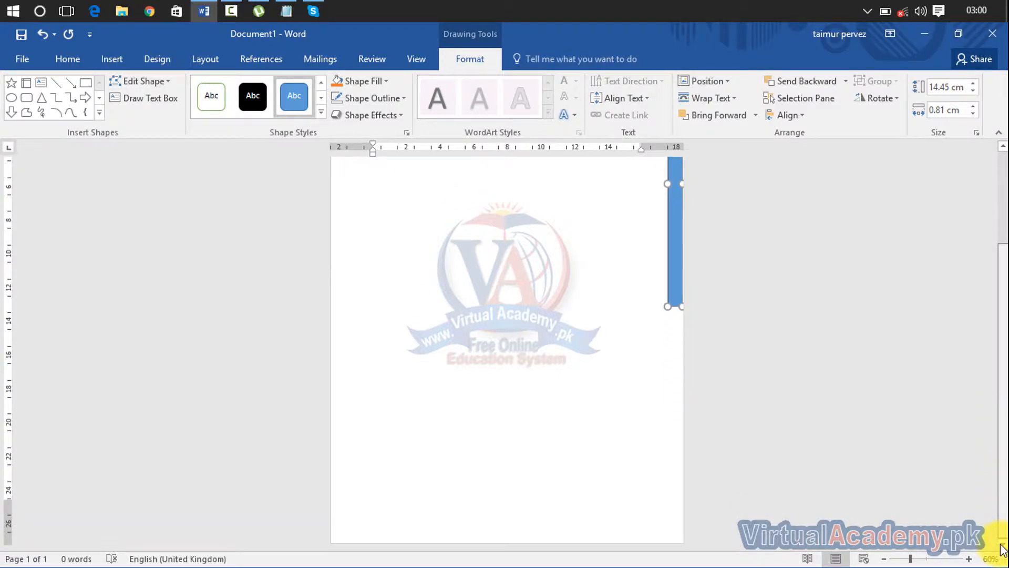
{"action": "left_click", "coordinate": [885, 559]}
{"action": "left_click_drag", "start_coordinate": [643, 379], "coordinate": [647, 535]}
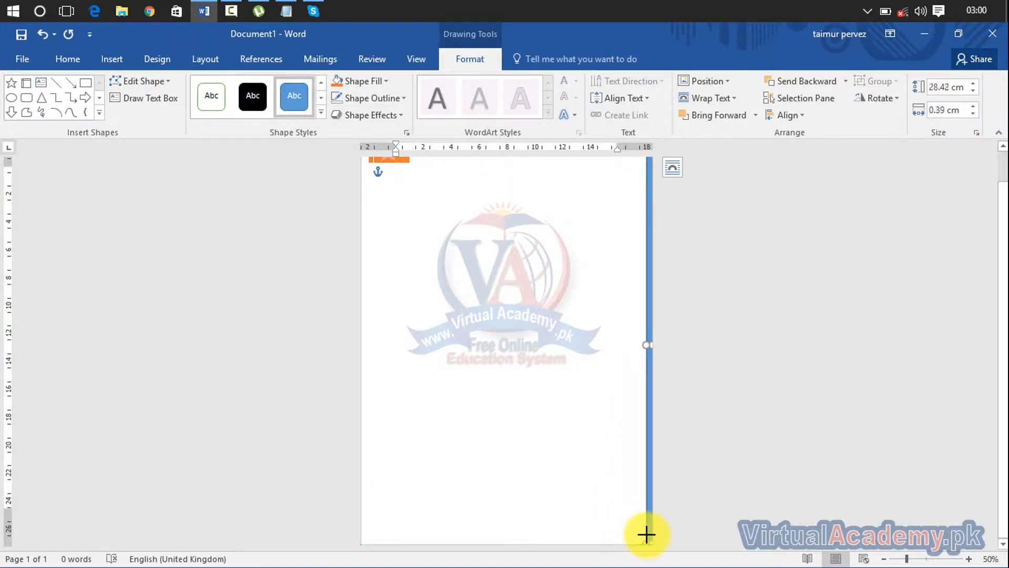
{"action": "left_click_drag", "start_coordinate": [1005, 211], "coordinate": [1004, 193]}
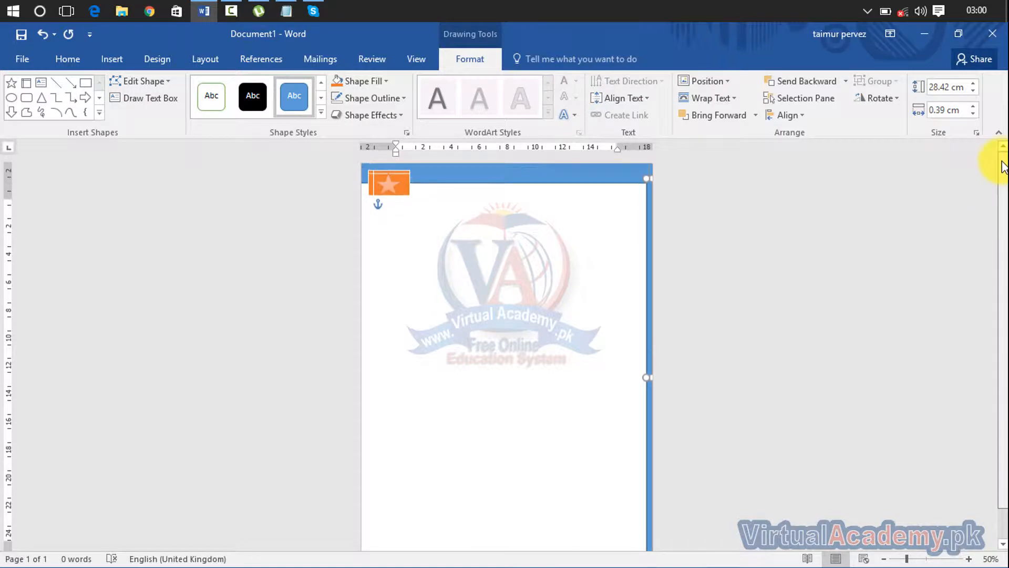
- Give the vertical bar the orange theme style from the fifth row and the third outer shadow in the first row
{"action": "left_click", "coordinate": [321, 112]}
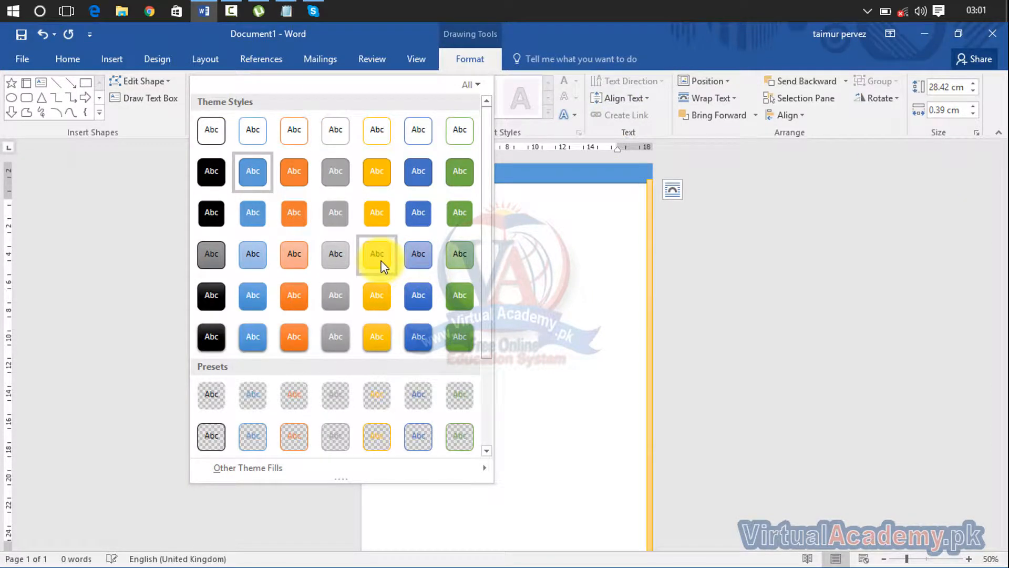
{"action": "left_click", "coordinate": [294, 298]}
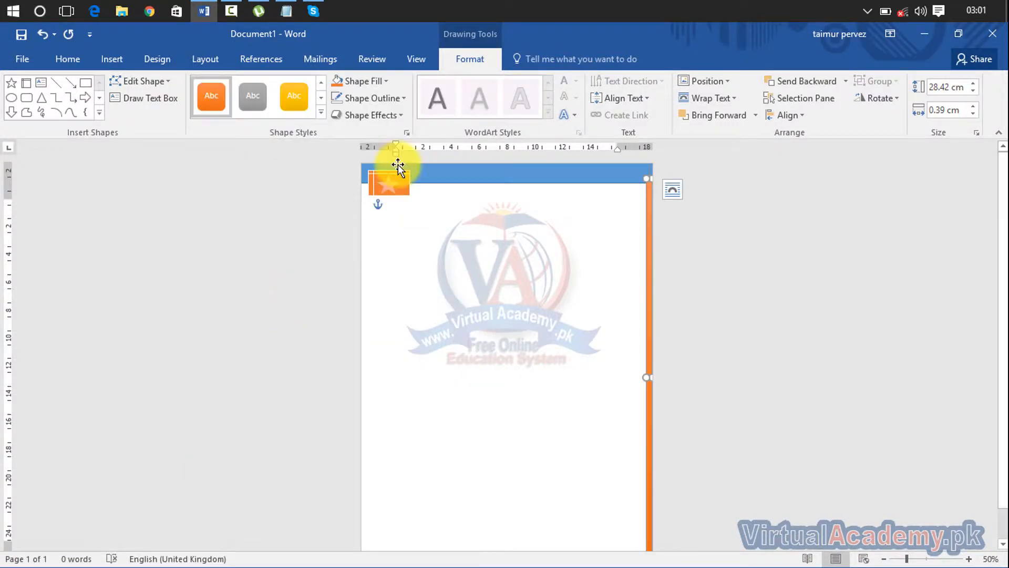
{"action": "left_click", "coordinate": [398, 117]}
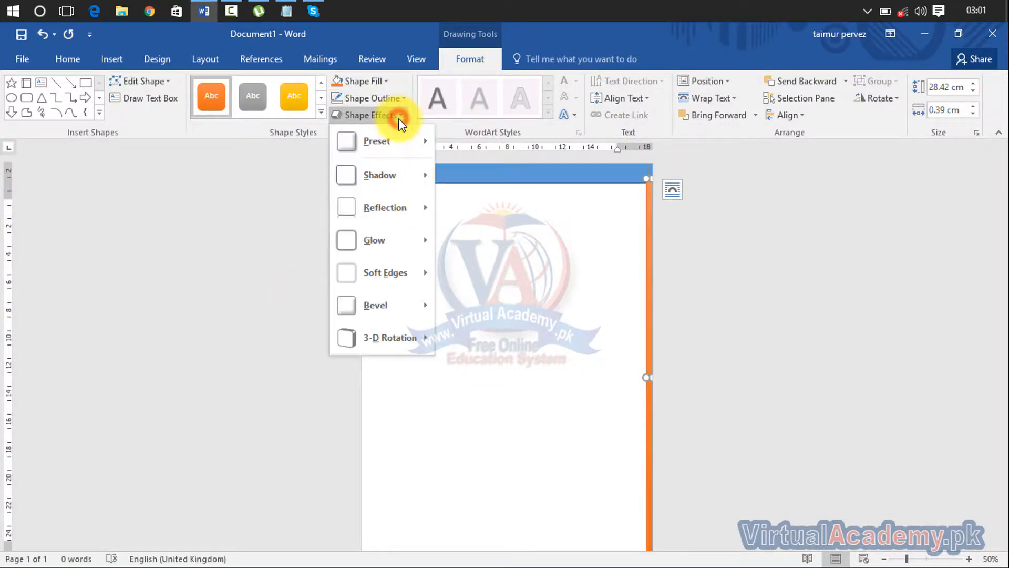
{"action": "mouse_move", "coordinate": [391, 169]}
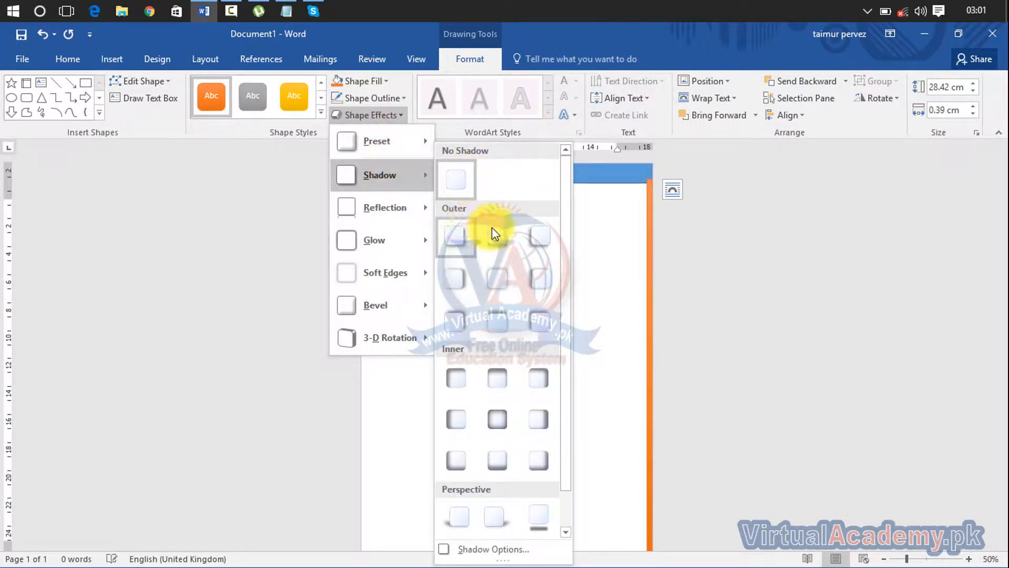
{"action": "left_click", "coordinate": [539, 244]}
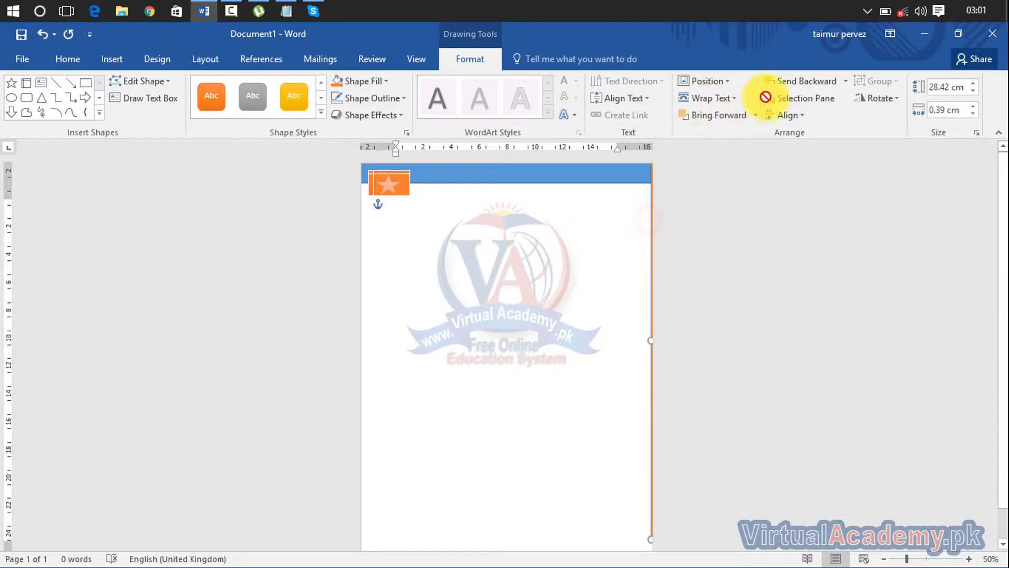
- Send the orange vertical bar to the back, behind the blue banner across the page top
{"action": "left_click", "coordinate": [786, 83]}
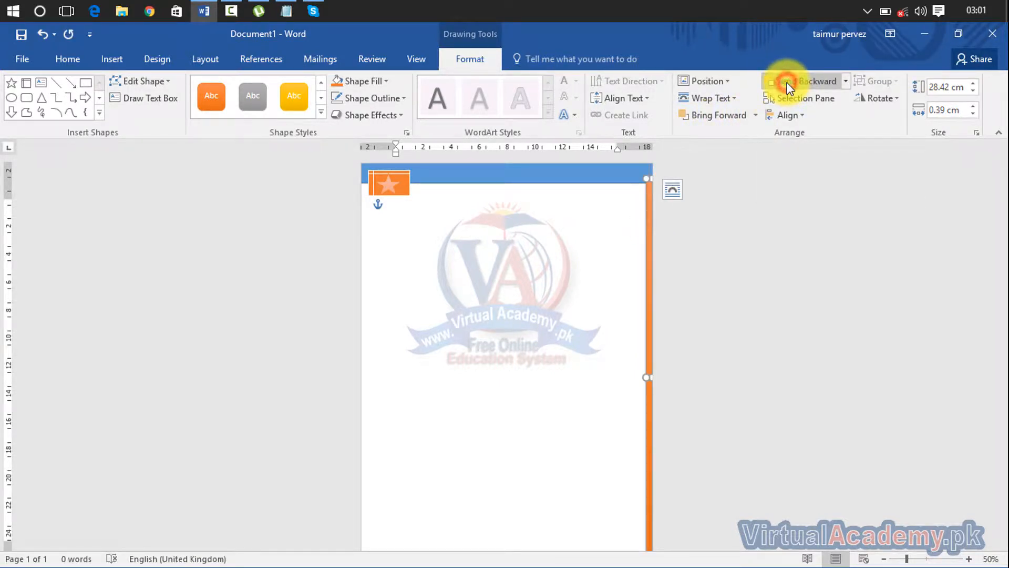
{"action": "left_click", "coordinate": [562, 232]}
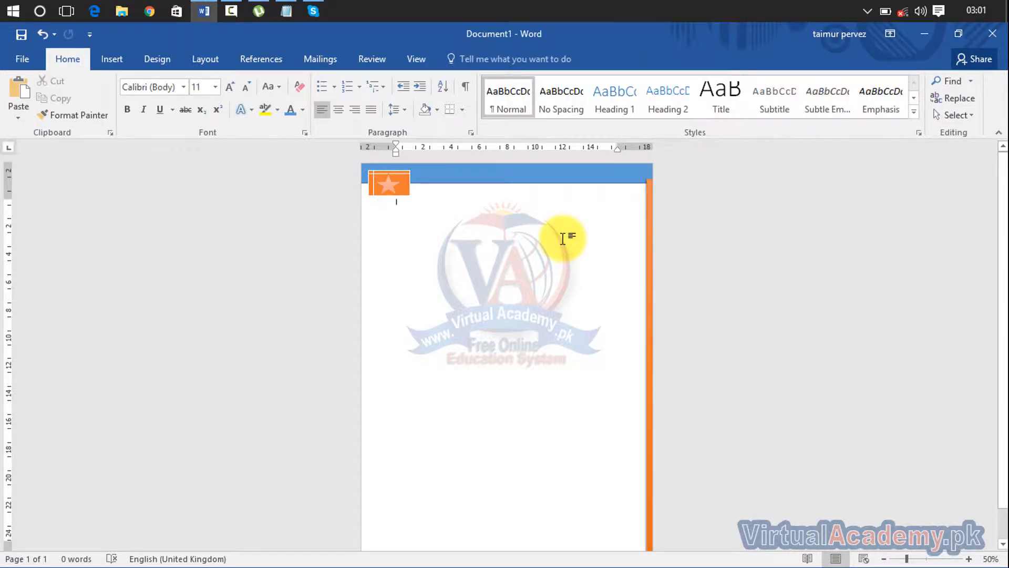
{"action": "left_click", "coordinate": [648, 203]}
{"action": "left_click", "coordinate": [847, 82]}
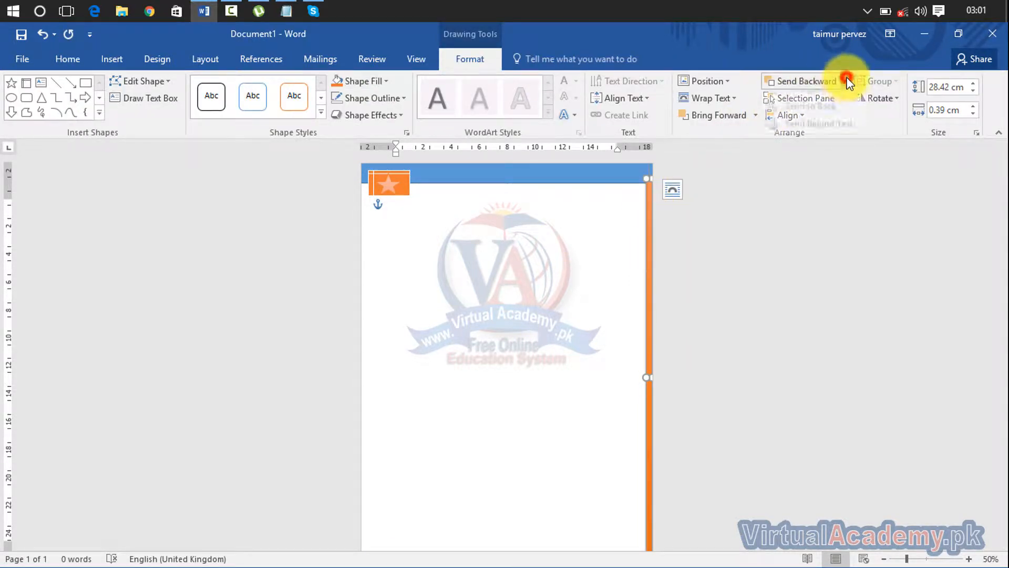
{"action": "left_click", "coordinate": [837, 116]}
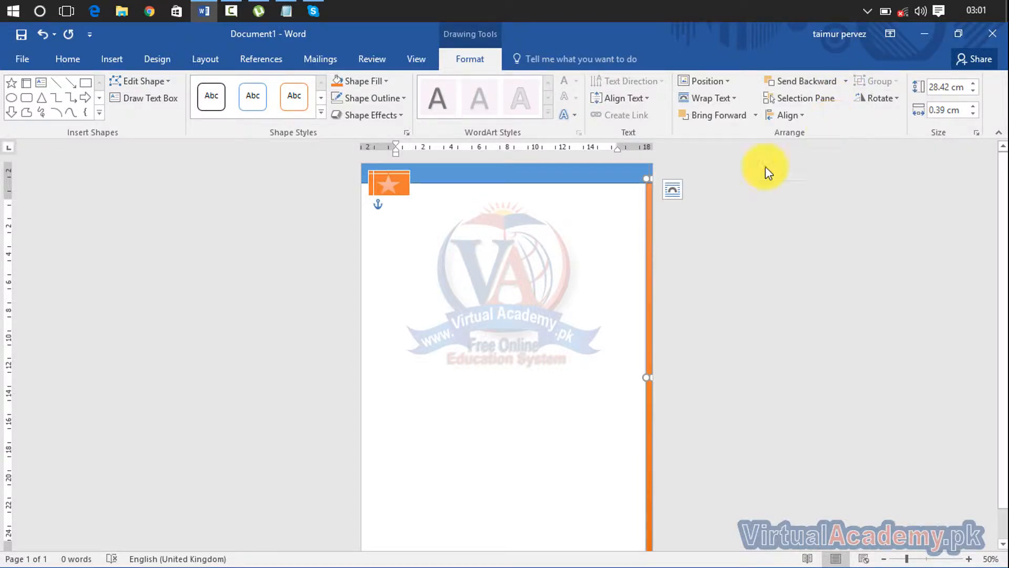
{"action": "left_click", "coordinate": [605, 262]}
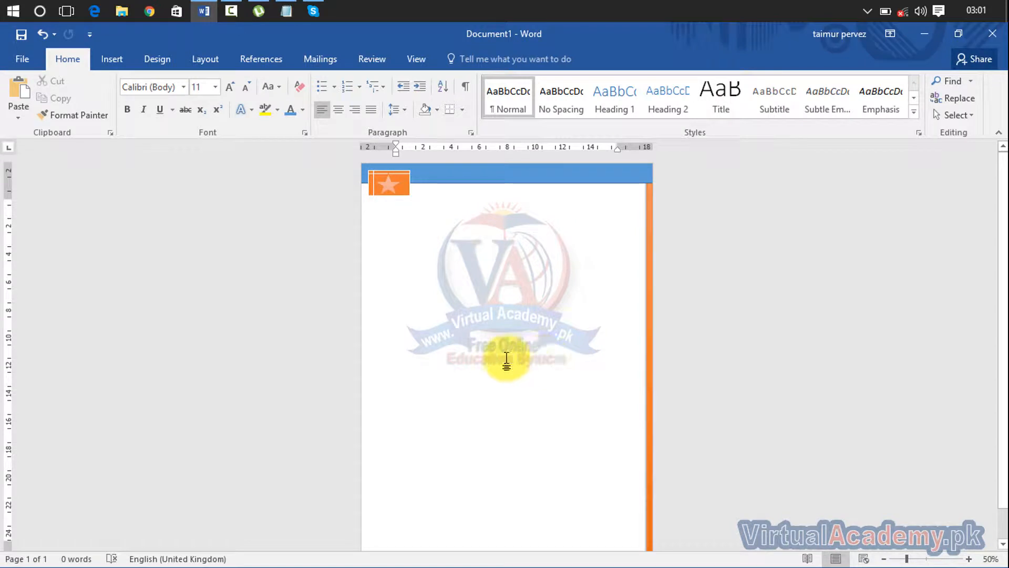
{"action": "left_click", "coordinate": [968, 558]}
{"action": "left_click", "coordinate": [969, 558]}
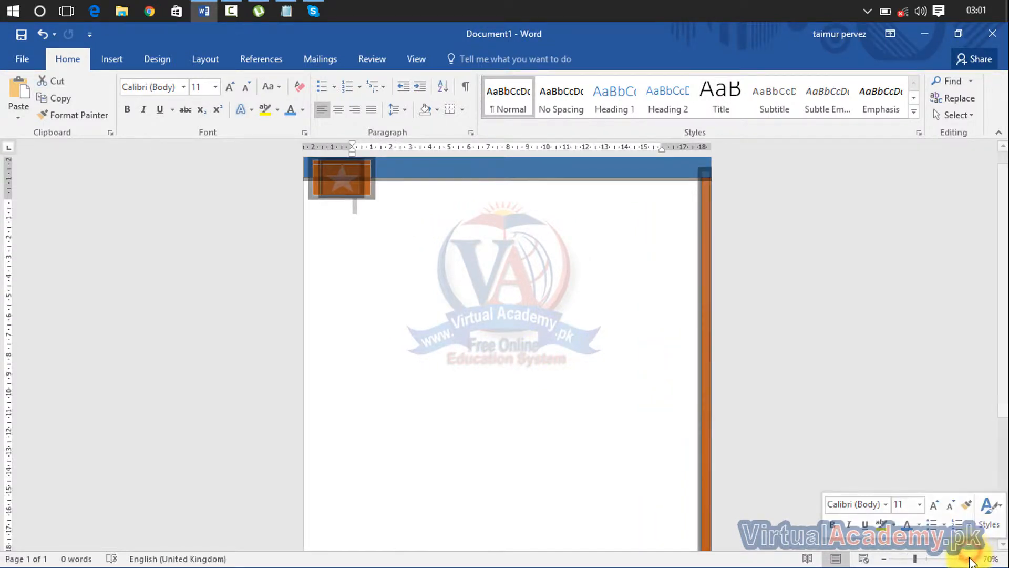
{"action": "left_click", "coordinate": [969, 558]}
{"action": "left_click", "coordinate": [968, 558]}
{"action": "left_click", "coordinate": [968, 558]}
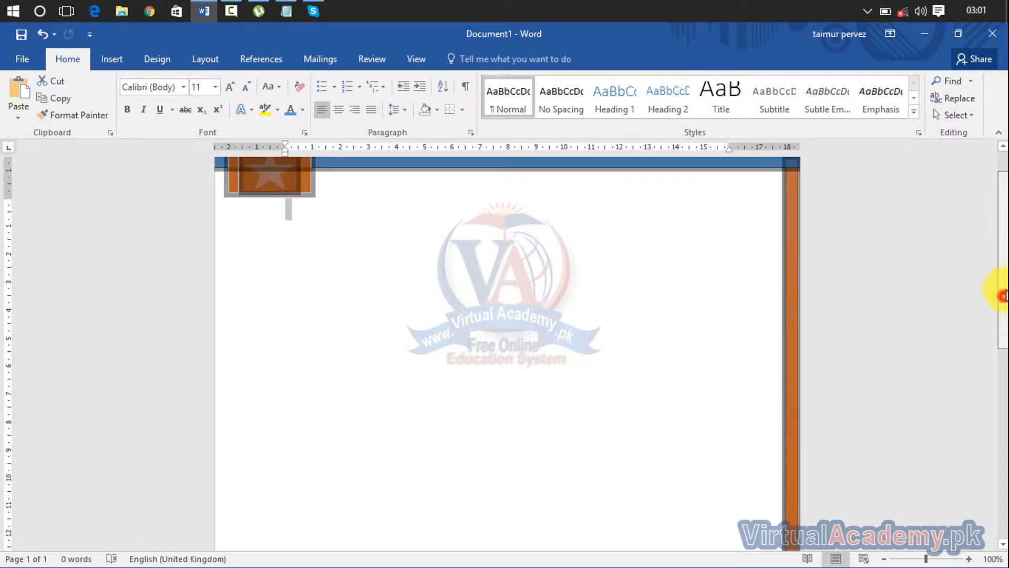
{"action": "left_click", "coordinate": [891, 257]}
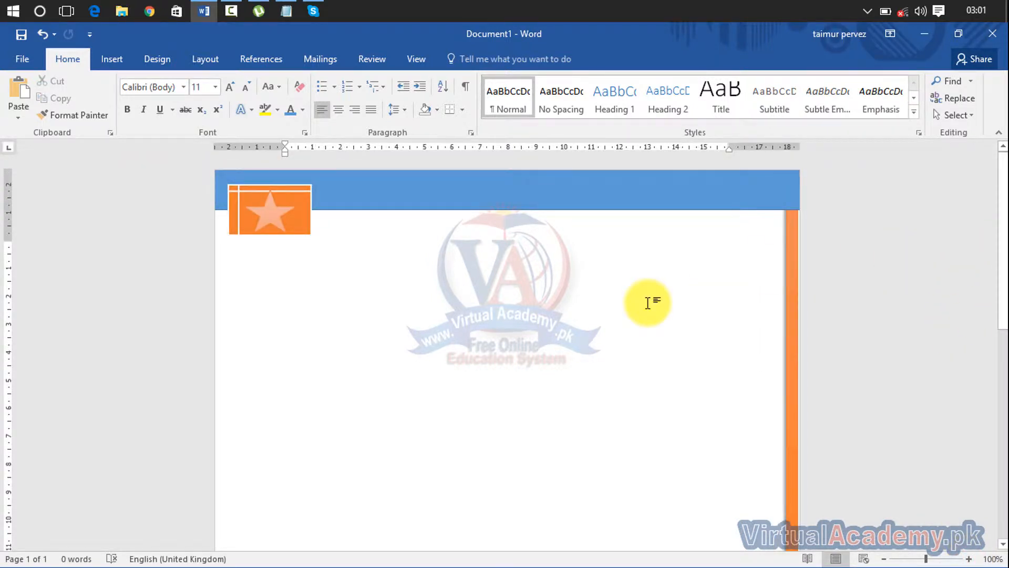
{"action": "scroll", "coordinate": [648, 303], "scroll_direction": "up", "scroll_amount": 2}
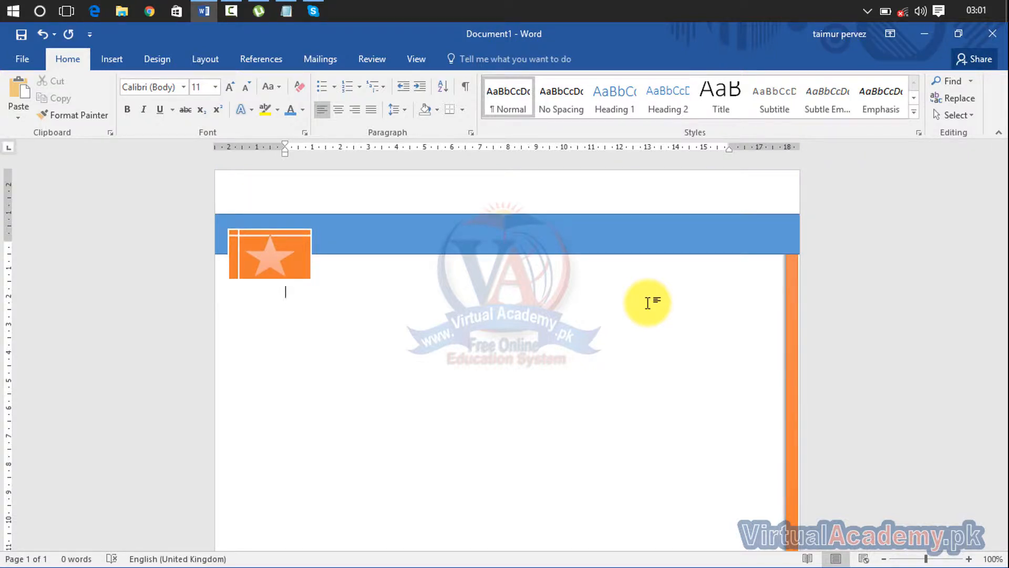
{"action": "scroll", "coordinate": [648, 304], "scroll_direction": "down", "scroll_amount": 2}
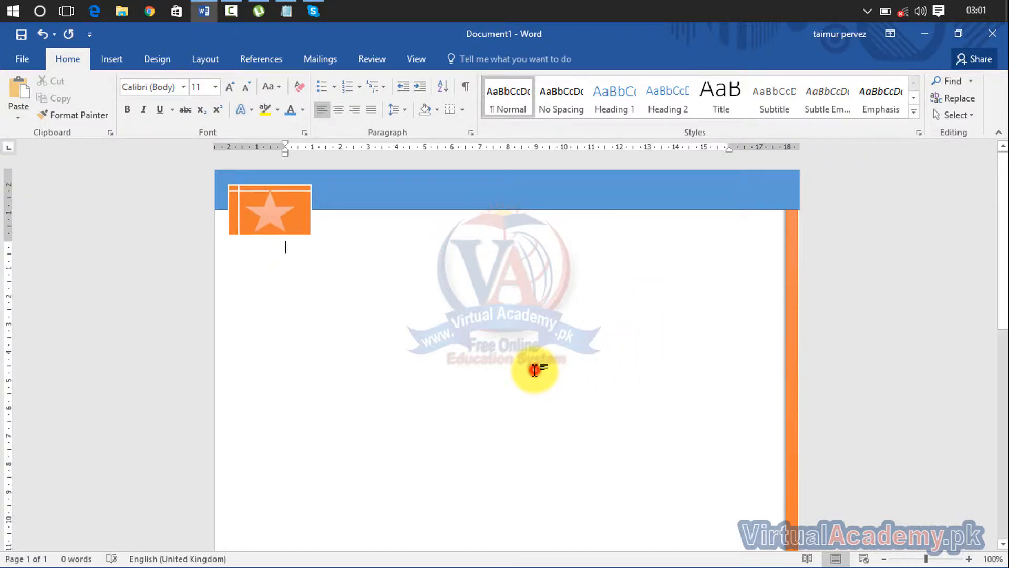
{"action": "left_click", "coordinate": [268, 293]}
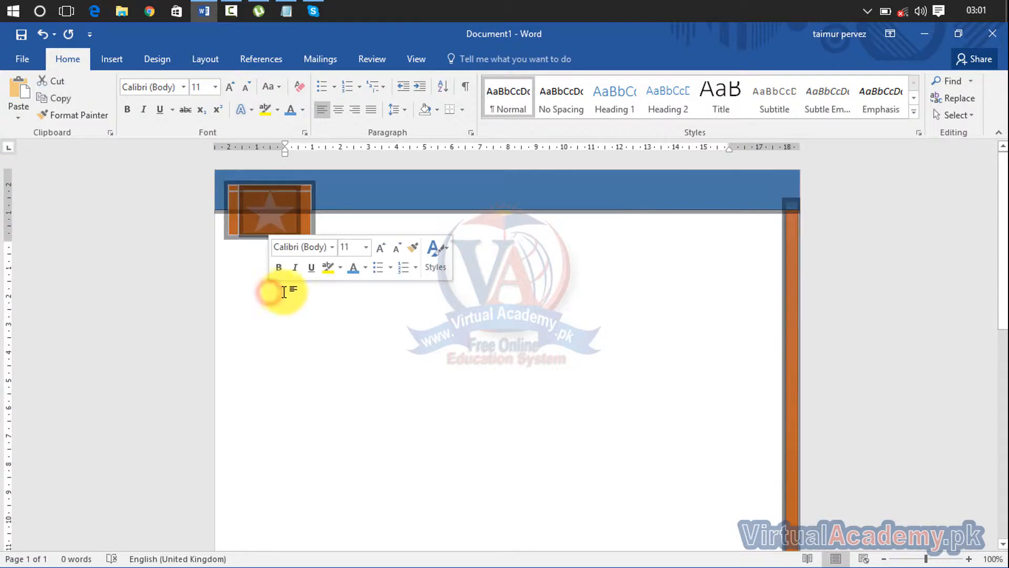
{"action": "left_click", "coordinate": [307, 309]}
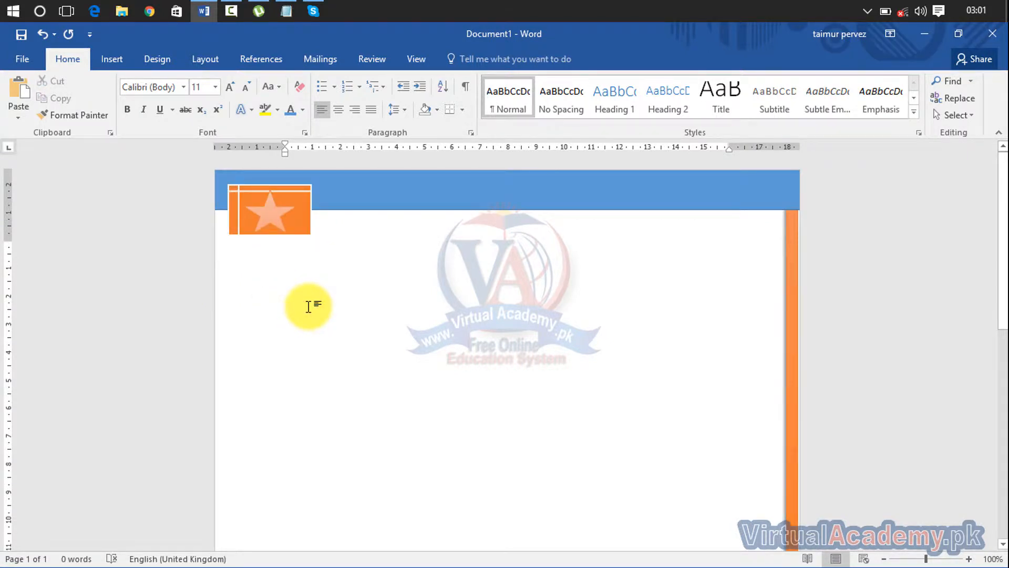
{"action": "left_click", "coordinate": [320, 229]}
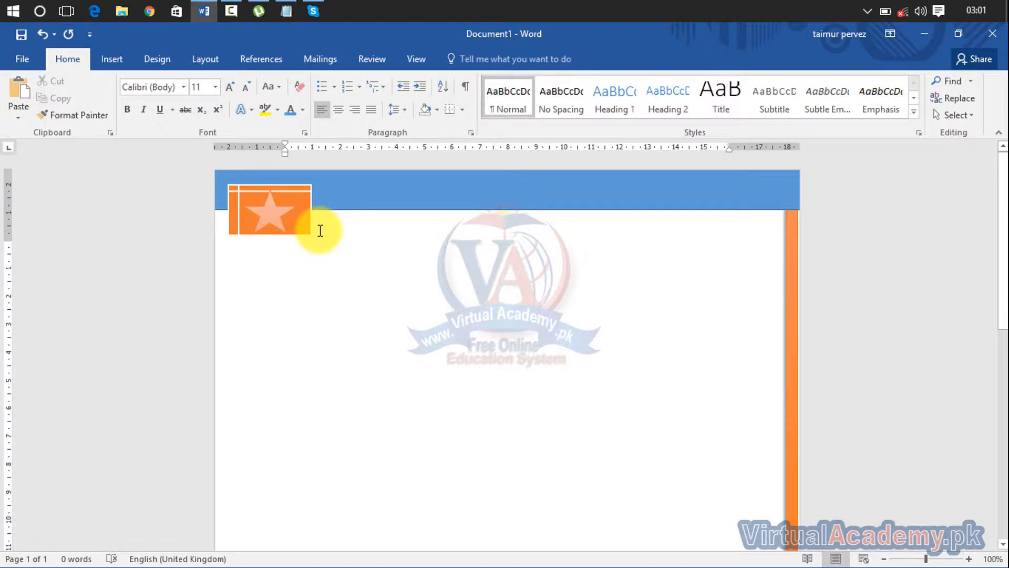
{"action": "key", "text": "Return"}
{"action": "key", "text": "BackSpace"}
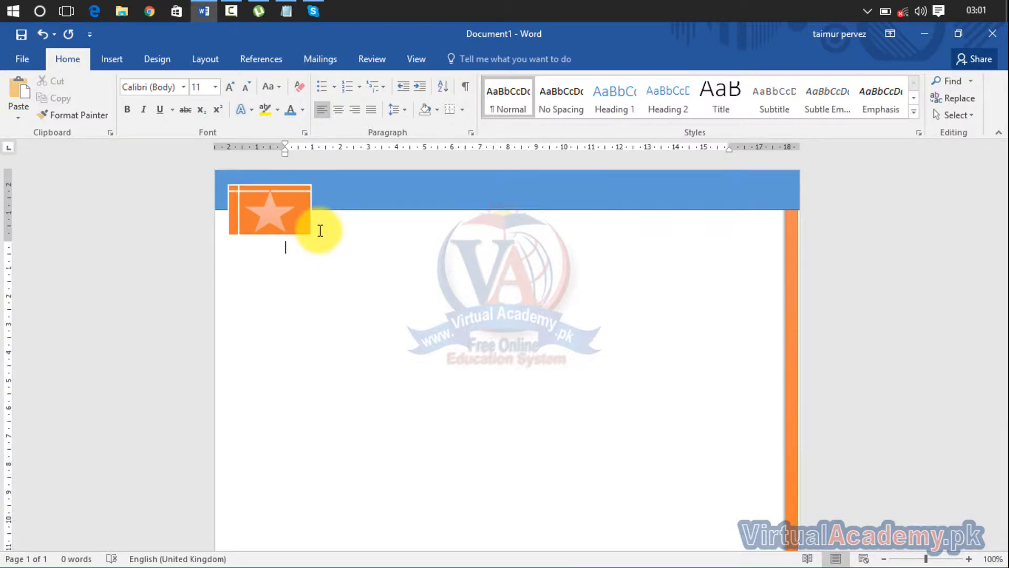
- Apply the Banded theme to the document
{"action": "left_click", "coordinate": [147, 64]}
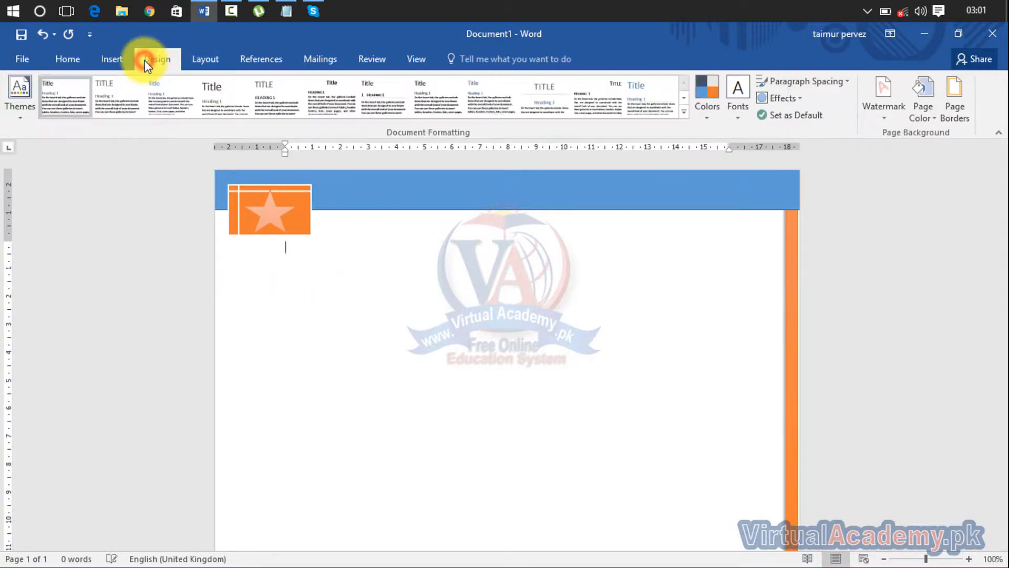
{"action": "left_click", "coordinate": [24, 113]}
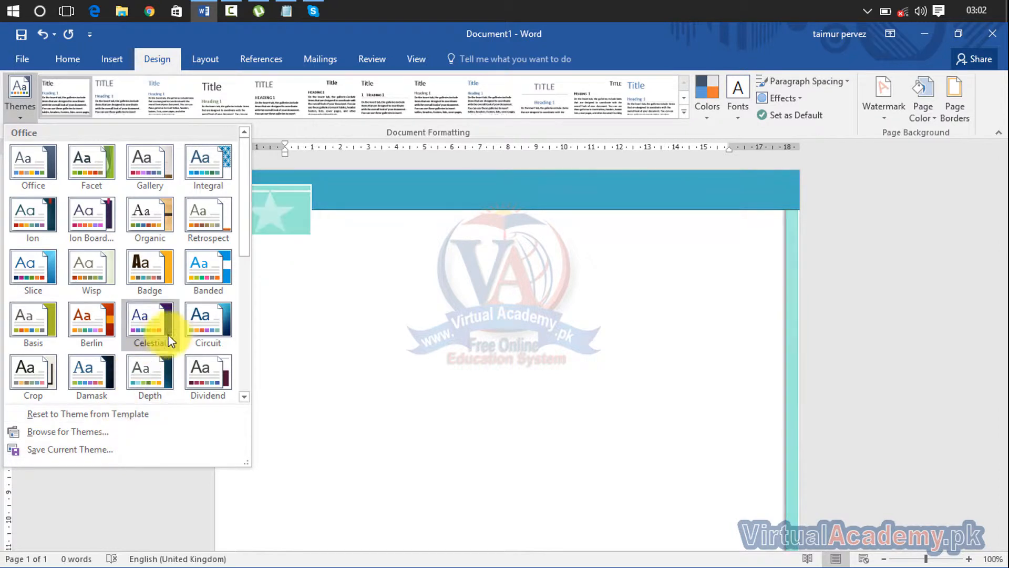
{"action": "left_click", "coordinate": [201, 292]}
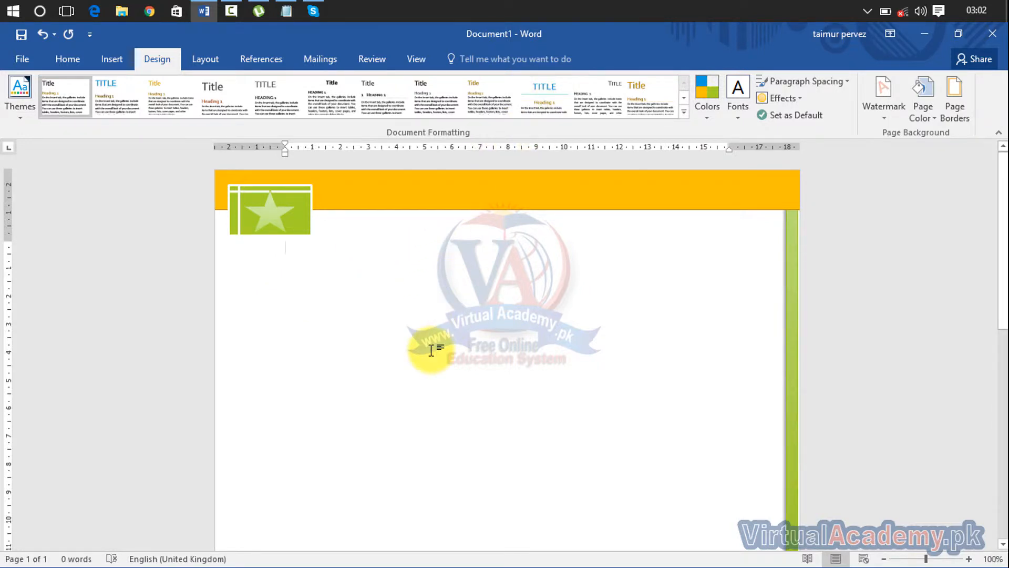
- Generate ten paragraphs of sample text in the document body with Word's random-text formula
{"action": "type", "text": "=r"}
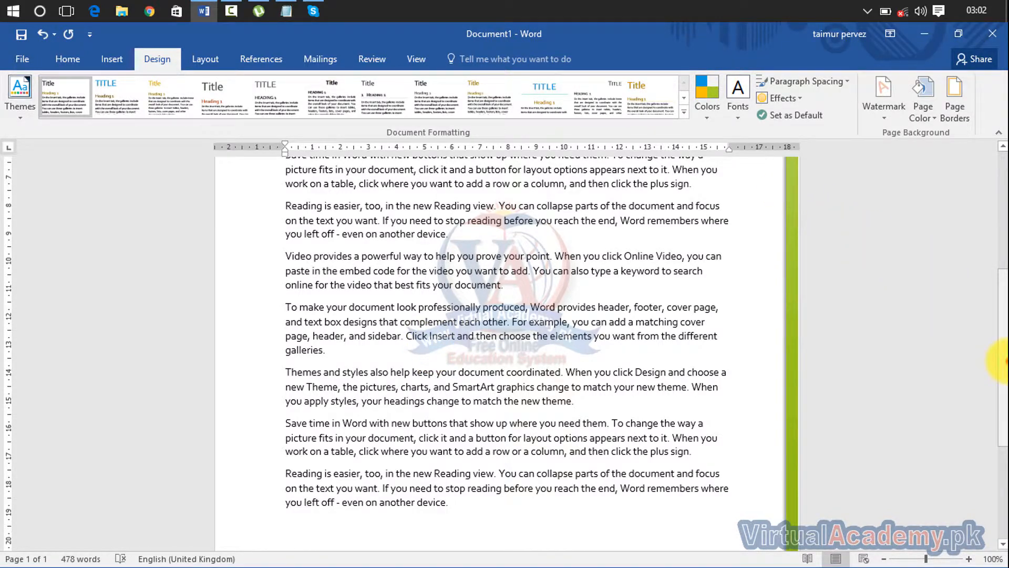
{"action": "left_click_drag", "start_coordinate": [1003, 365], "coordinate": [997, 236]}
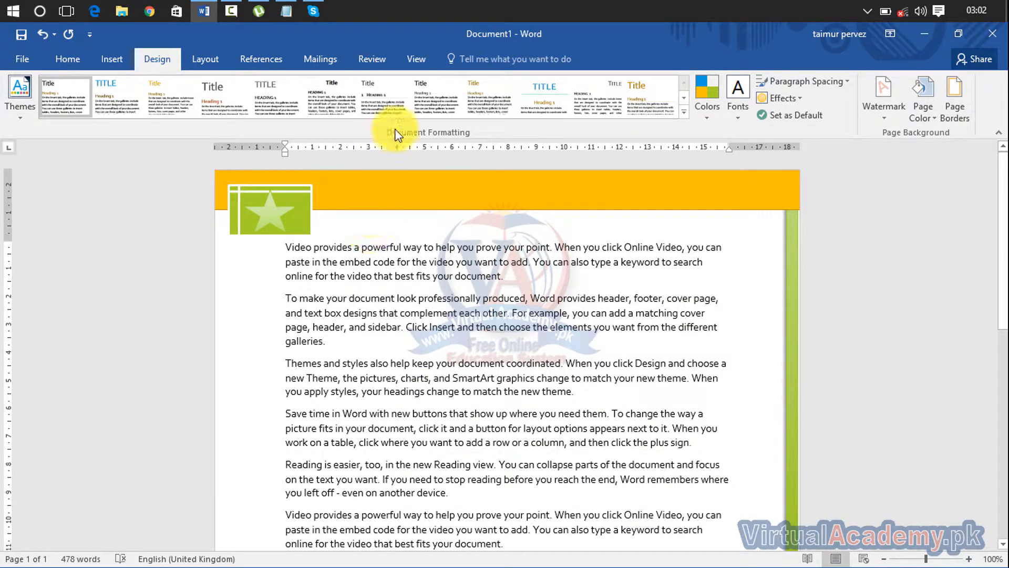
- Try another built-in style set on the document and replace it with the Shaded style set
{"action": "left_click", "coordinate": [683, 113]}
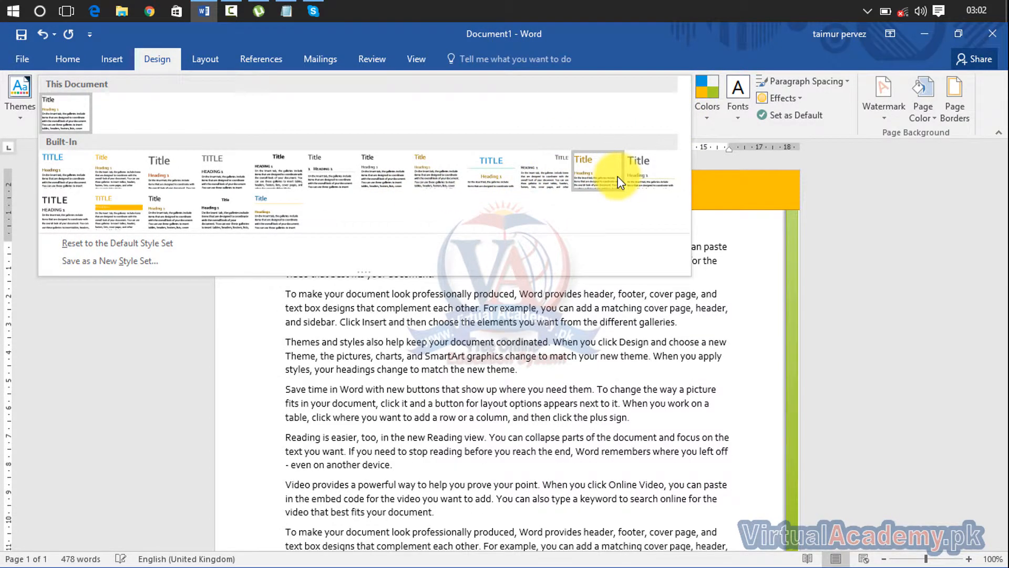
{"action": "left_click", "coordinate": [643, 172]}
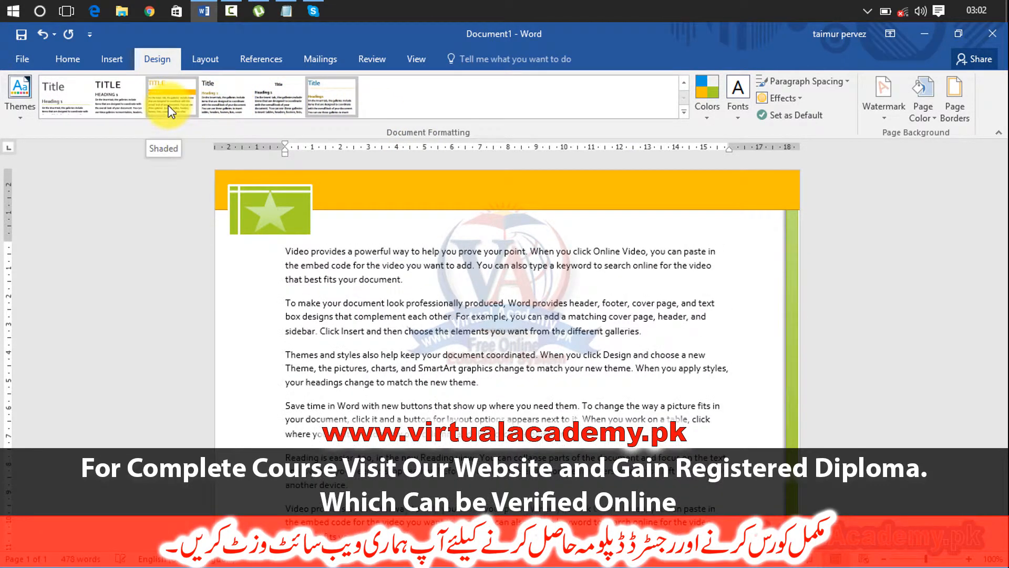
{"action": "left_click", "coordinate": [169, 108]}
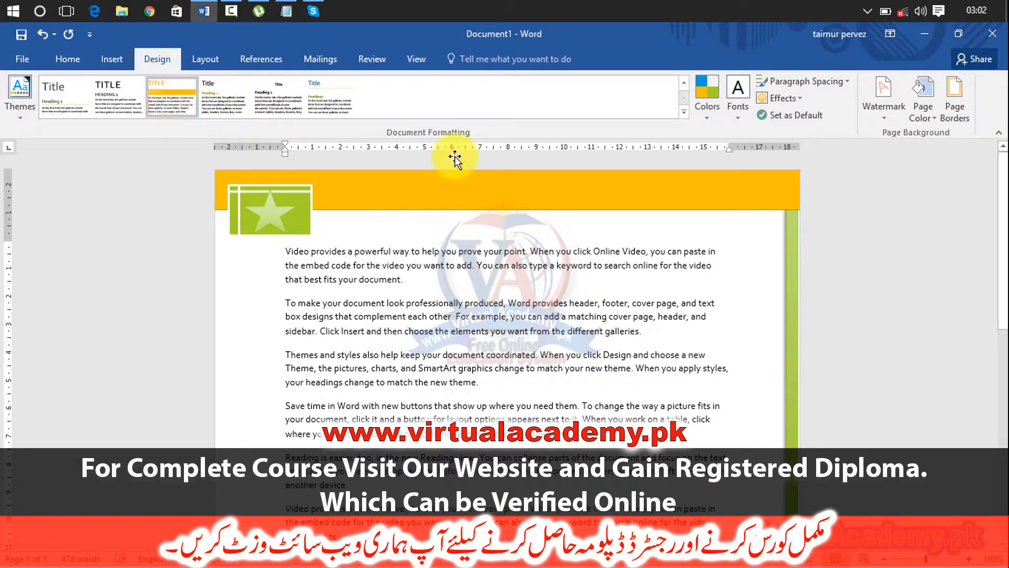
- Try the Red and Office 2007 - 2010 color schemes on the document, and settle on the Orange Red scheme
{"action": "left_click", "coordinate": [705, 109]}
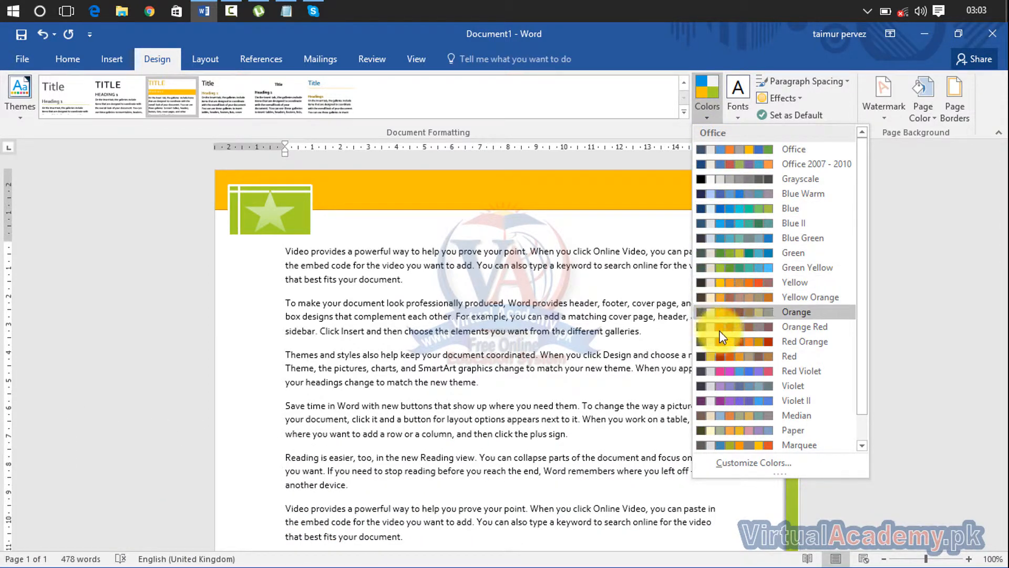
{"action": "left_click", "coordinate": [723, 360]}
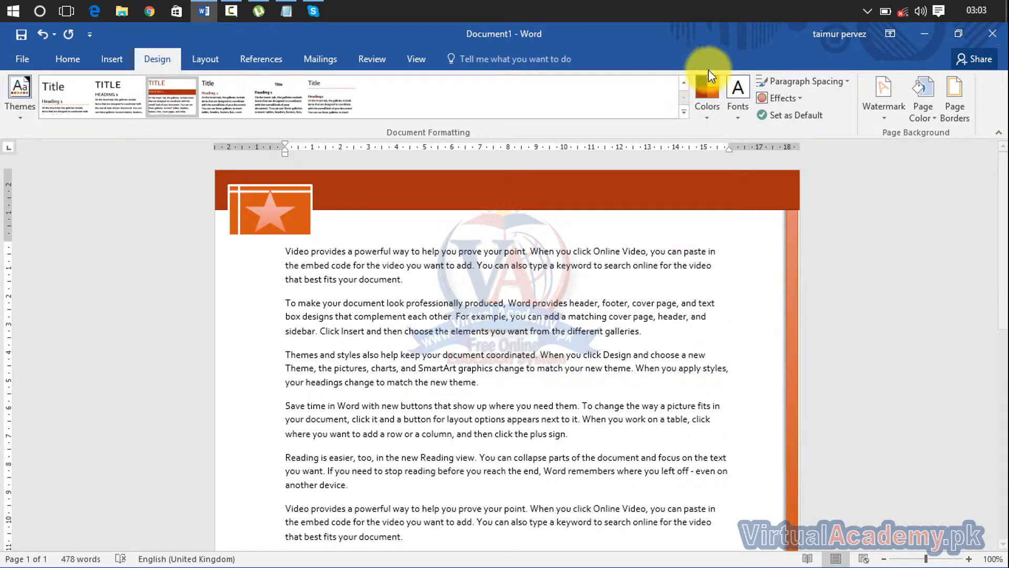
{"action": "left_click", "coordinate": [709, 101]}
{"action": "left_click", "coordinate": [723, 163]}
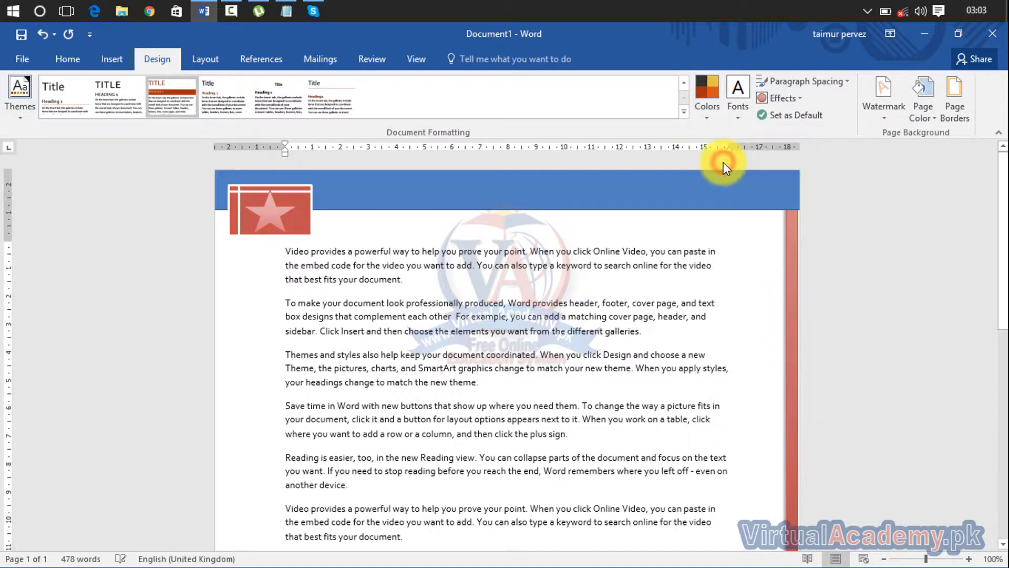
{"action": "left_click", "coordinate": [710, 105]}
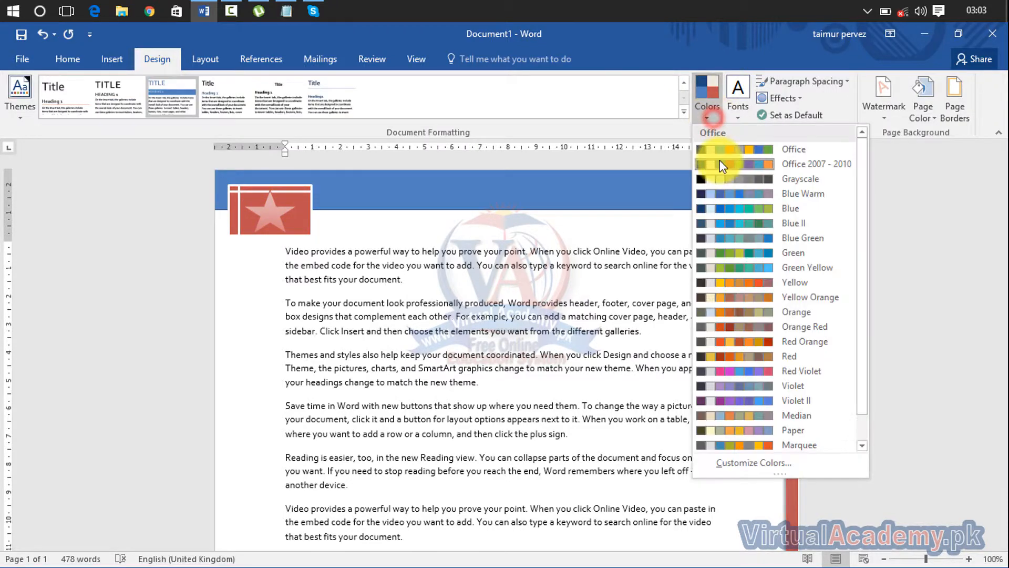
{"action": "left_click", "coordinate": [730, 327]}
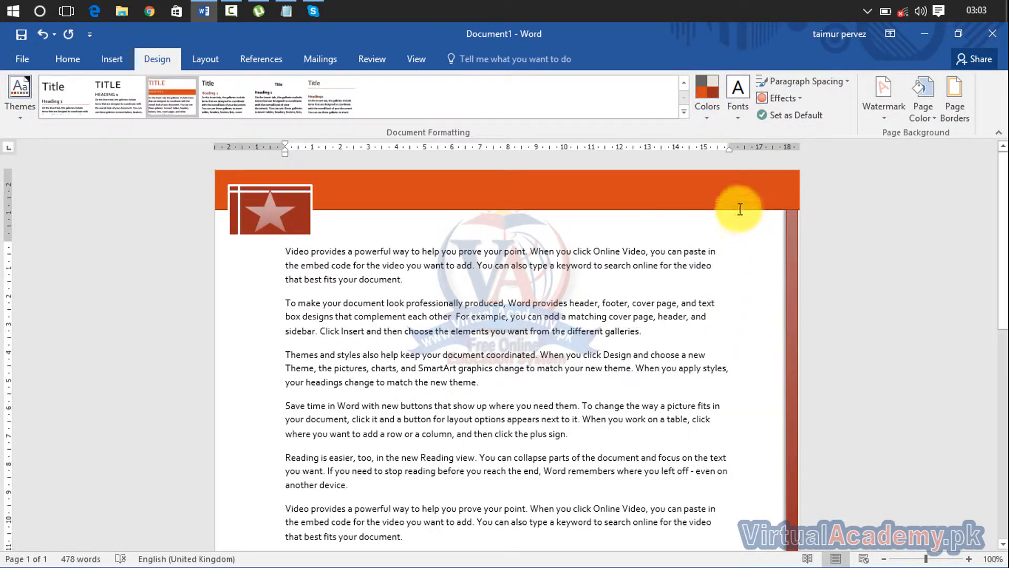
- Set the document's theme fonts to Franklin Gothic and its paragraph spacing to No Paragraph Space
{"action": "left_click", "coordinate": [736, 108]}
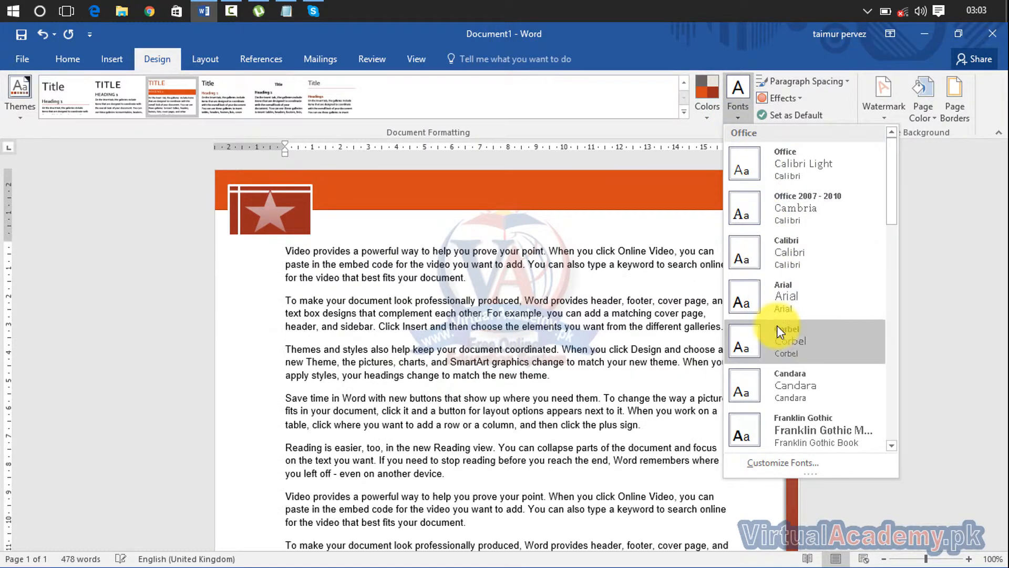
{"action": "left_click", "coordinate": [780, 423]}
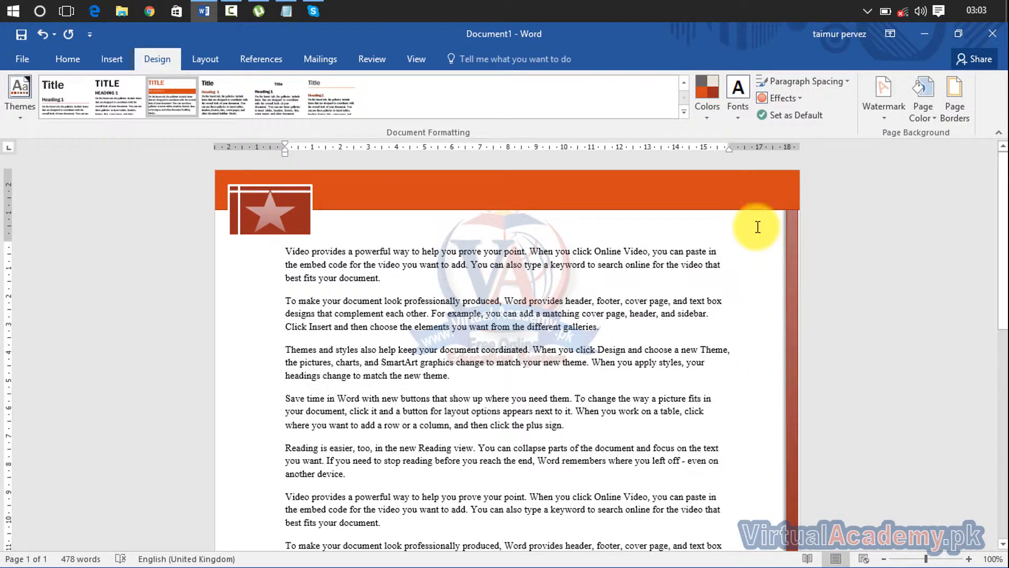
{"action": "left_click", "coordinate": [851, 79]}
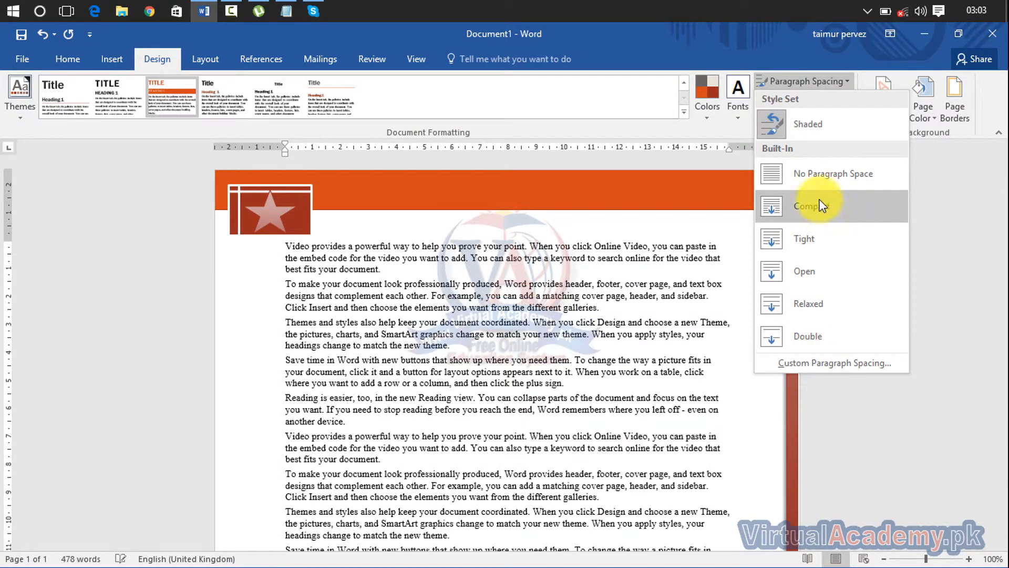
{"action": "left_click", "coordinate": [814, 180]}
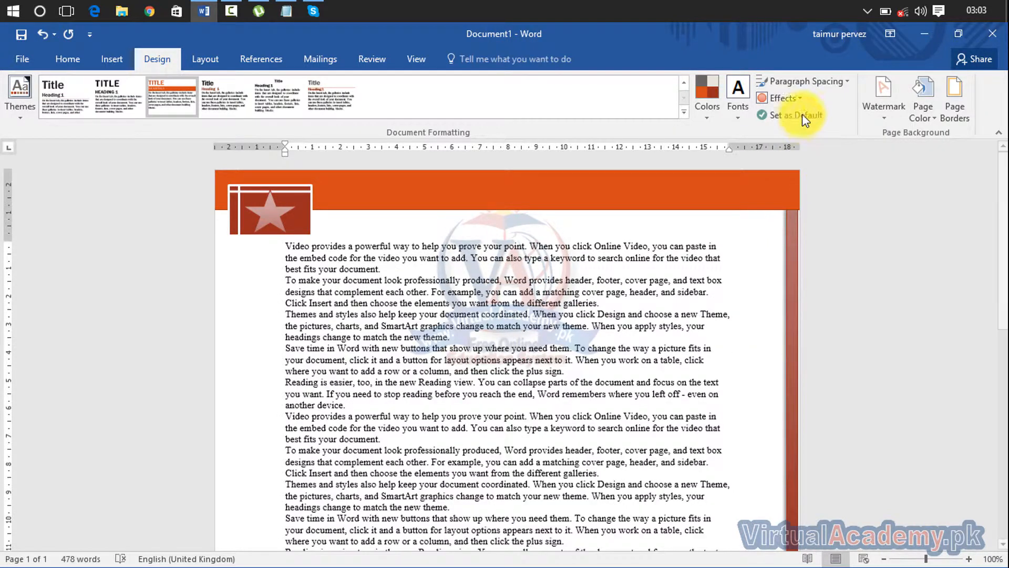
- Apply the Inset theme effects to the document's shapes
{"action": "left_click", "coordinate": [783, 98]}
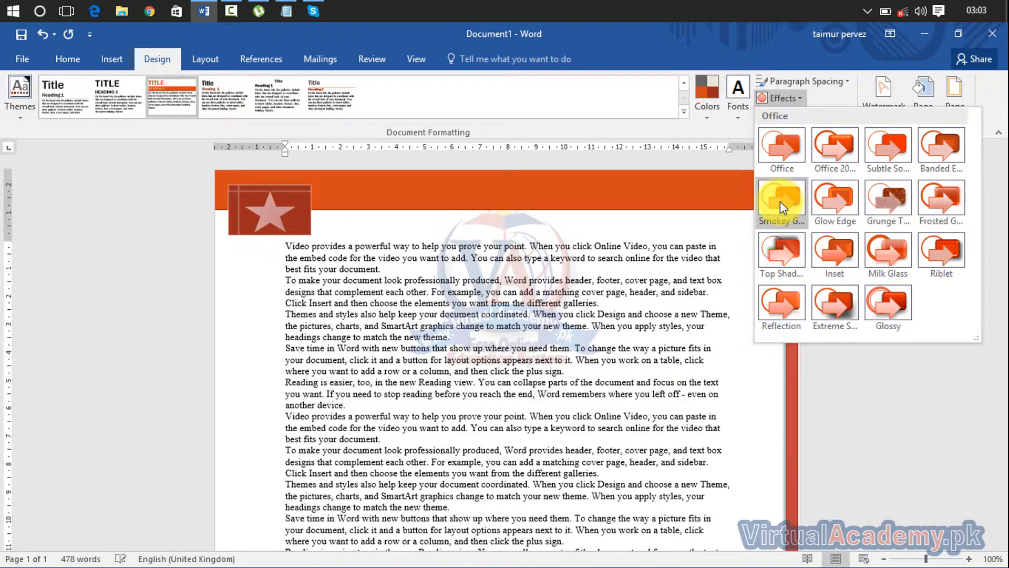
{"action": "left_click", "coordinate": [817, 254]}
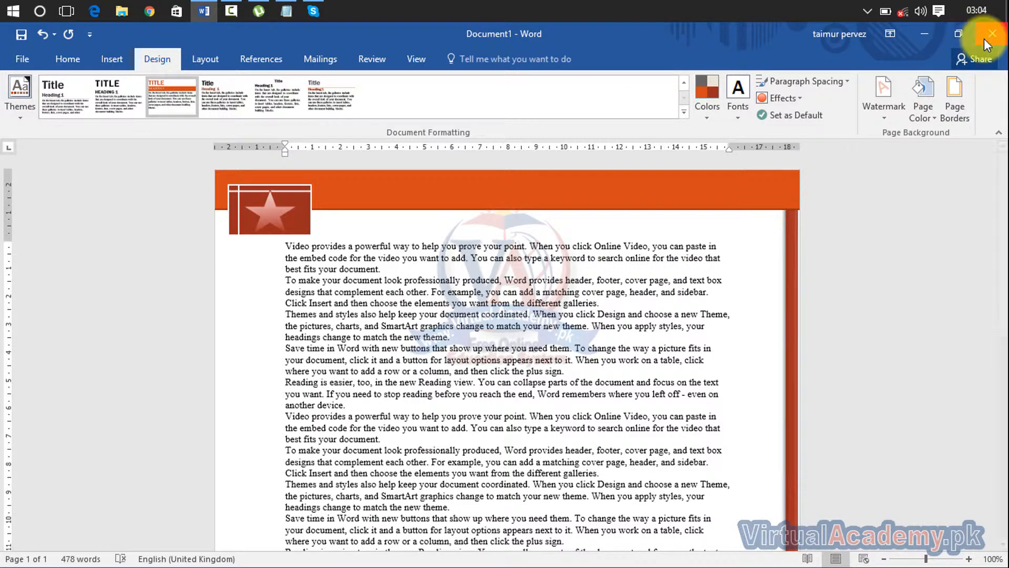
- Add the built-in DO NOT COPY 1 watermark to the page and view it further down the page
{"action": "left_click", "coordinate": [884, 118]}
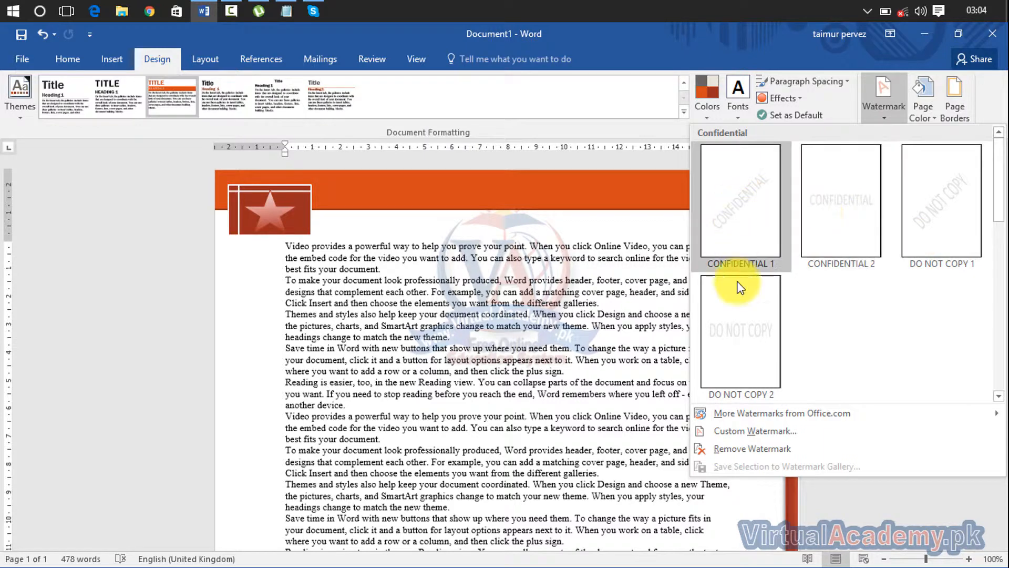
{"action": "left_click", "coordinate": [941, 216]}
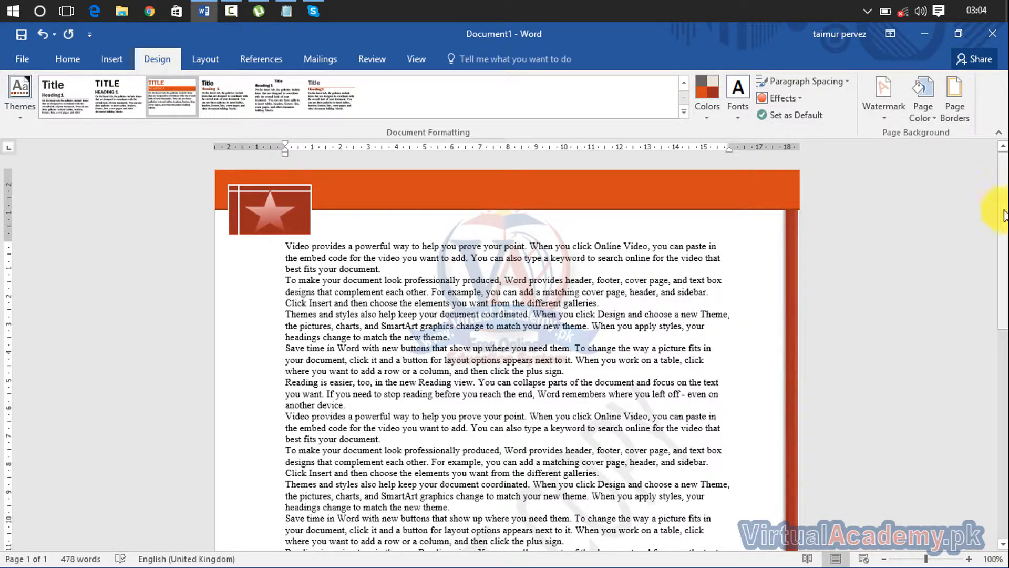
{"action": "left_click_drag", "start_coordinate": [1004, 216], "coordinate": [1004, 300]}
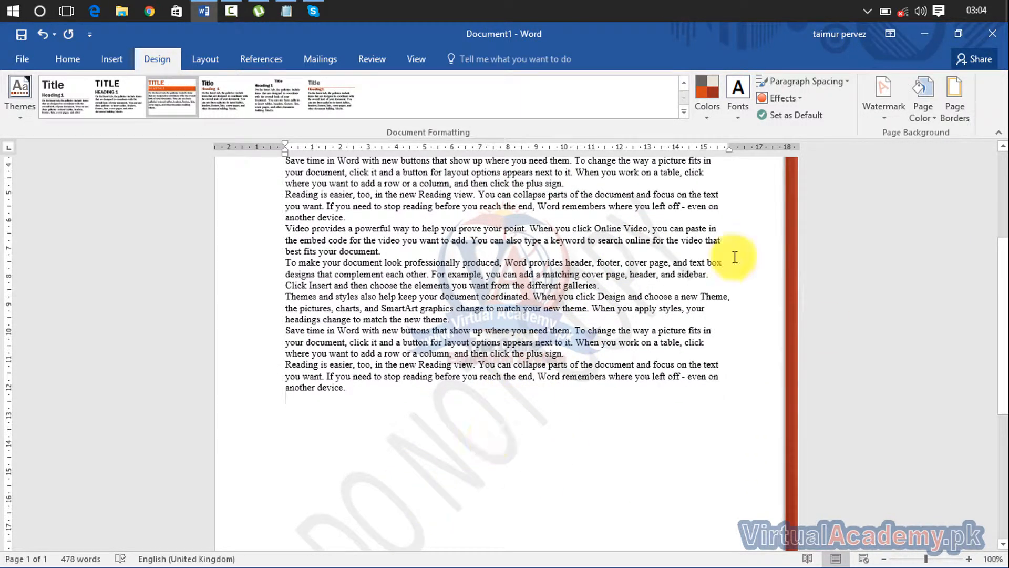
- Open the custom watermark settings, move the dialog off the text, and choose a picture watermark
{"action": "left_click", "coordinate": [926, 100]}
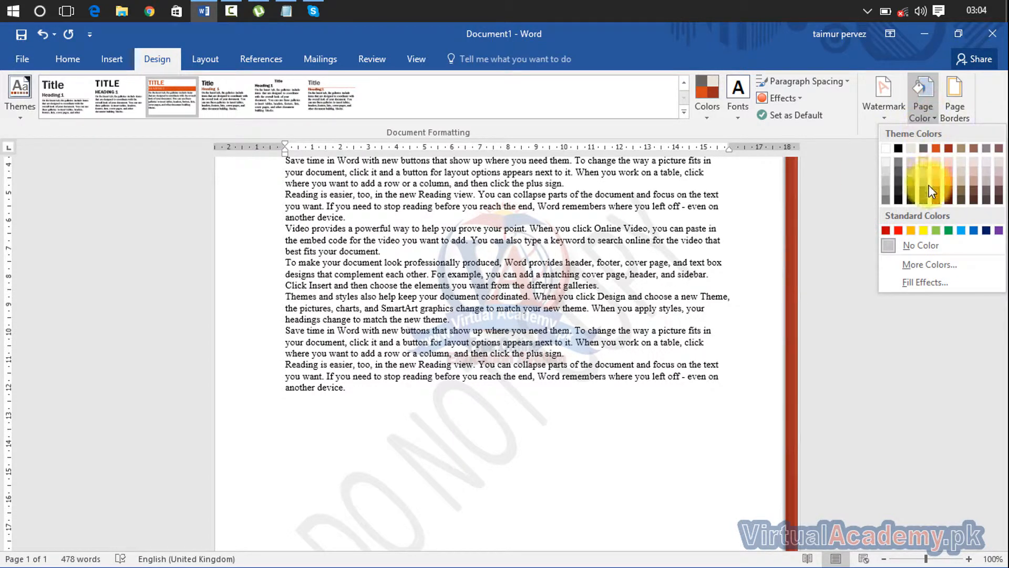
{"action": "left_click", "coordinate": [896, 113]}
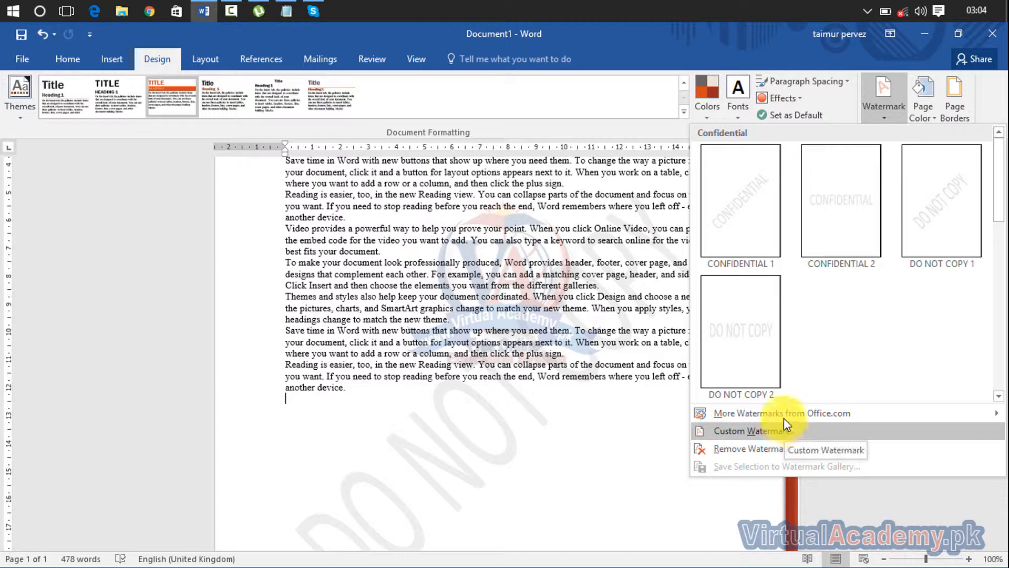
{"action": "mouse_move", "coordinate": [782, 417]}
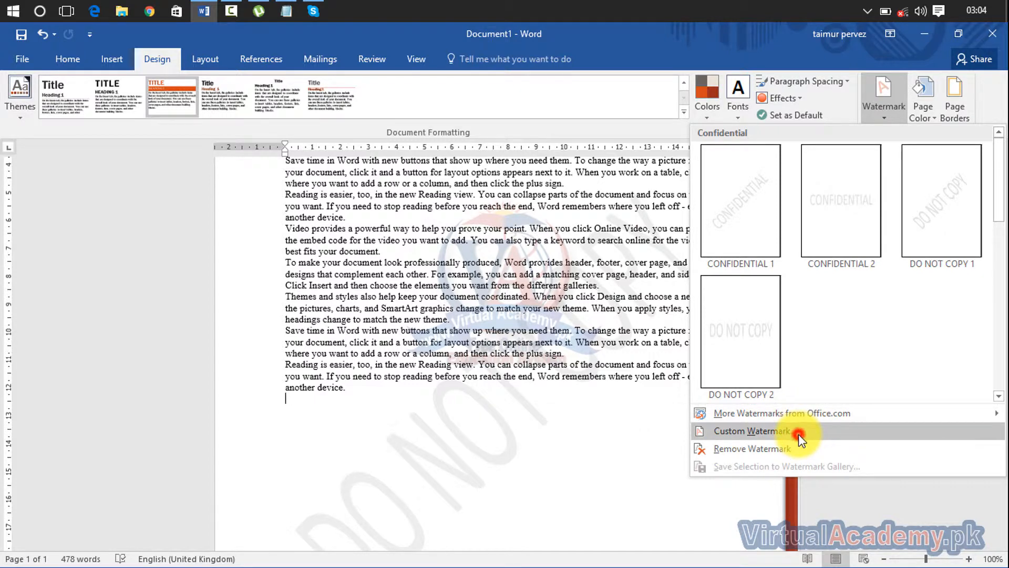
{"action": "left_click", "coordinate": [799, 433]}
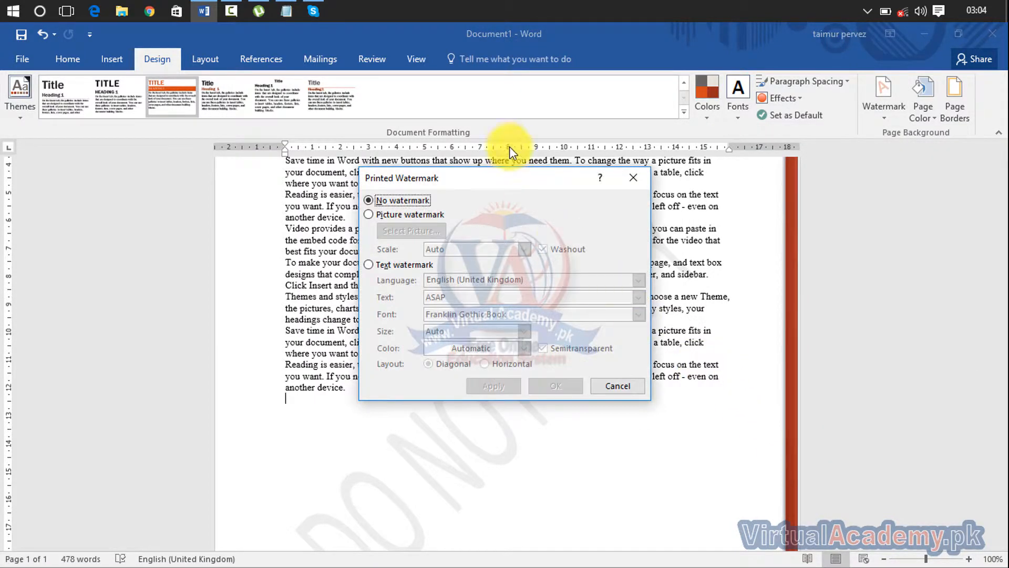
{"action": "left_click_drag", "start_coordinate": [501, 178], "coordinate": [738, 184]}
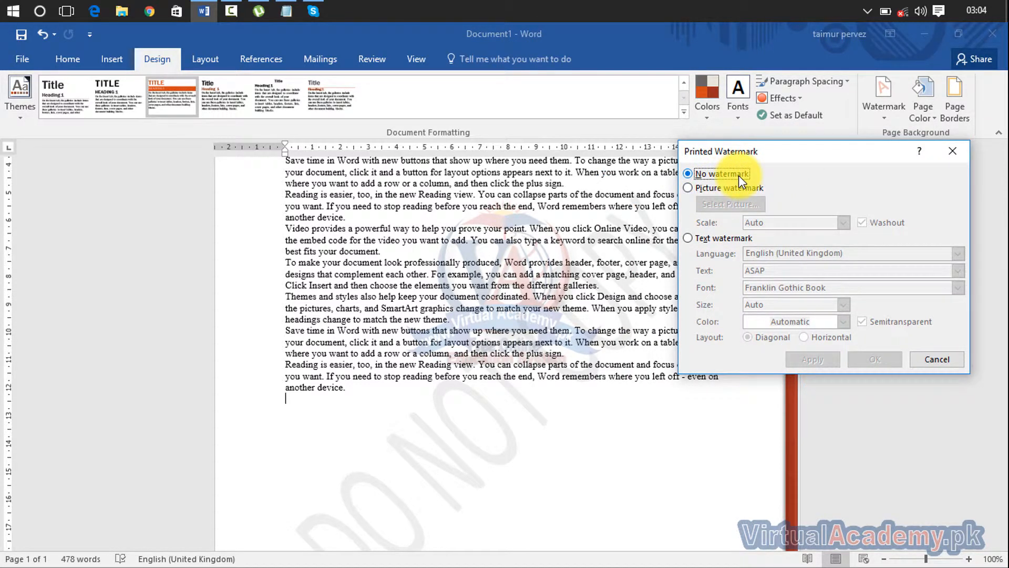
{"action": "left_click", "coordinate": [711, 186]}
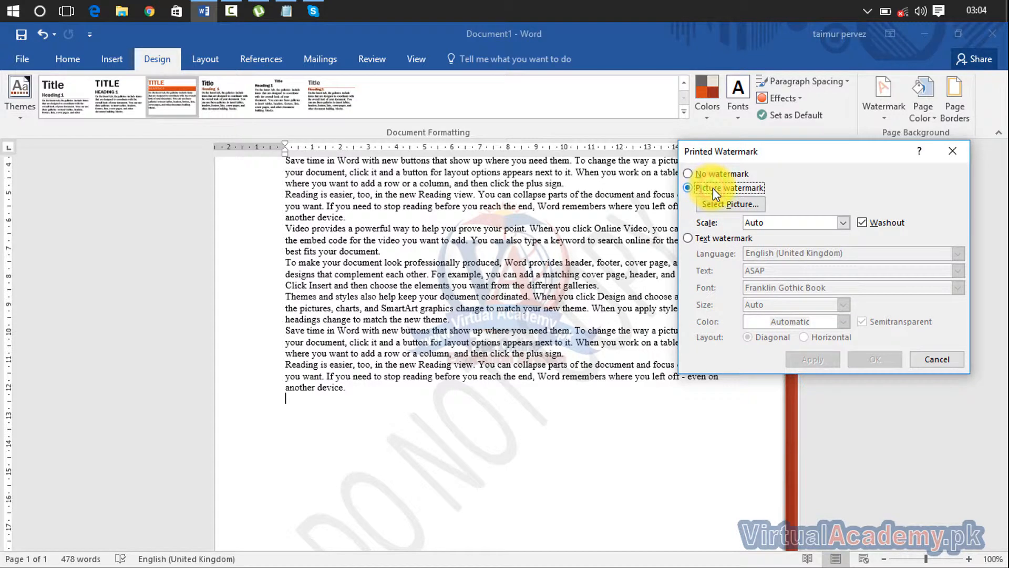
- Load the "png logo" picture from F:\Virtual Academy\Logo, working offline, and apply it as the page watermark with automatic scale and washout
{"action": "left_click", "coordinate": [719, 206]}
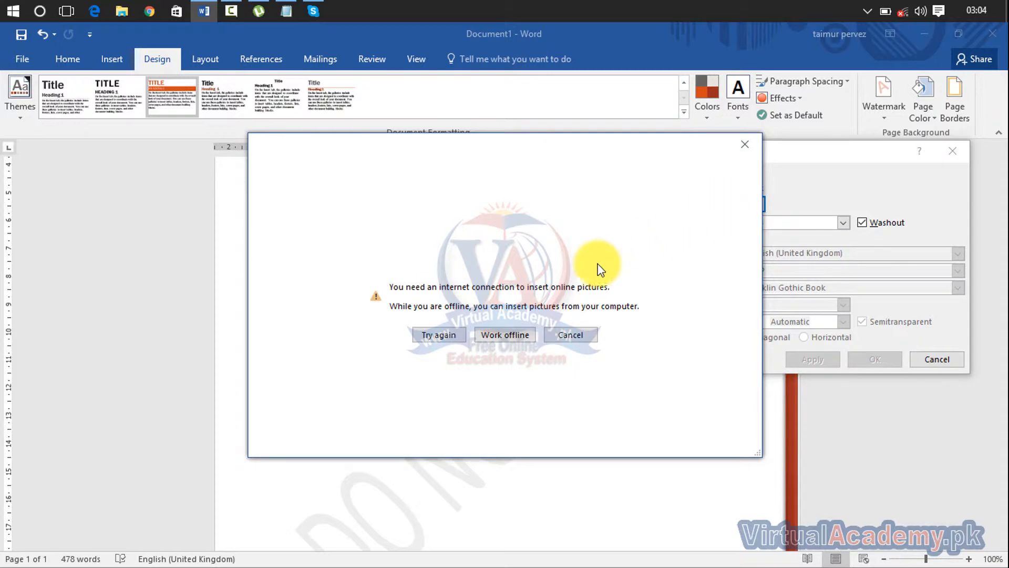
{"action": "left_click", "coordinate": [518, 331]}
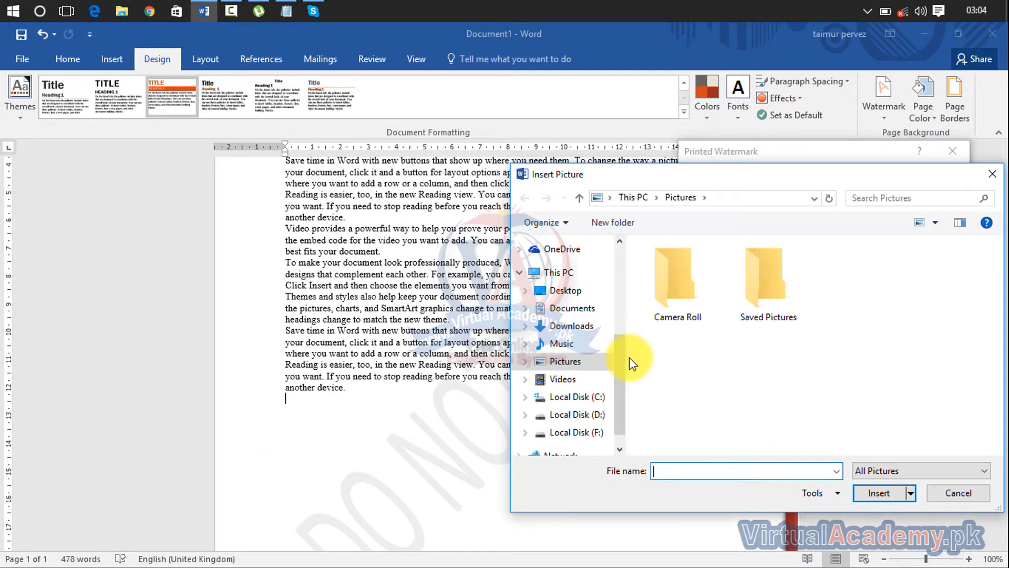
{"action": "left_click", "coordinate": [599, 433]}
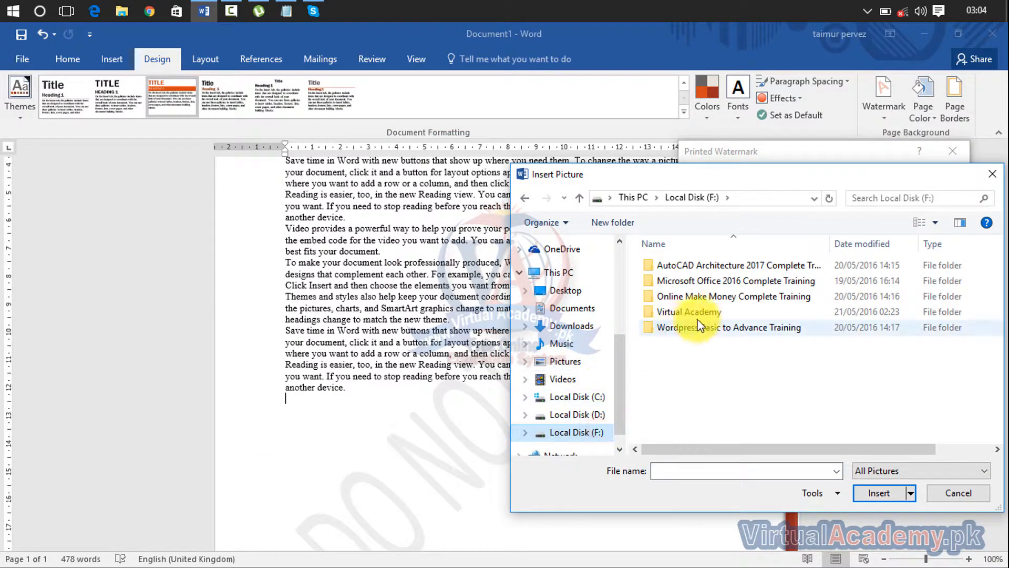
{"action": "double_click", "coordinate": [591, 318]}
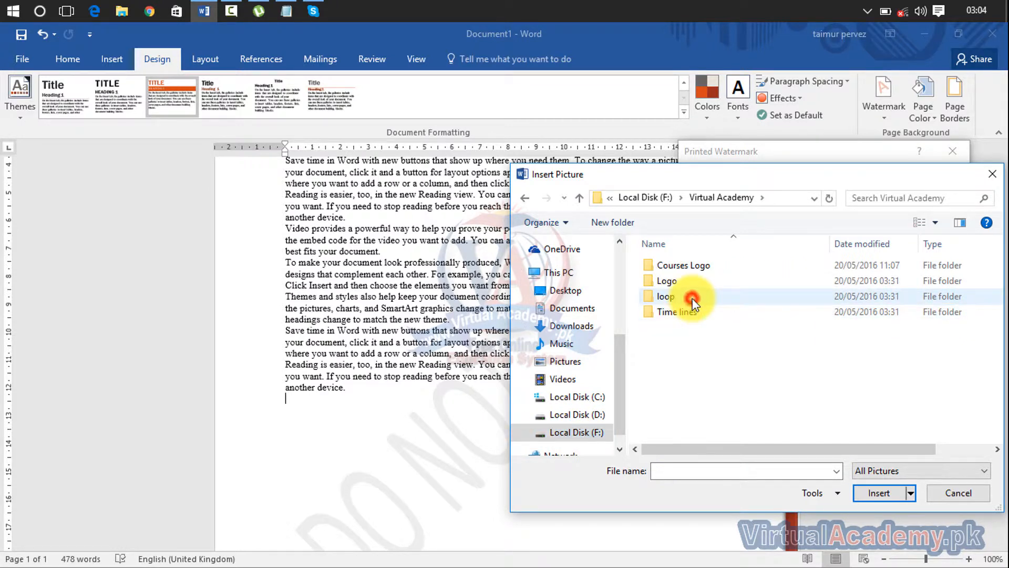
{"action": "left_click", "coordinate": [691, 297]}
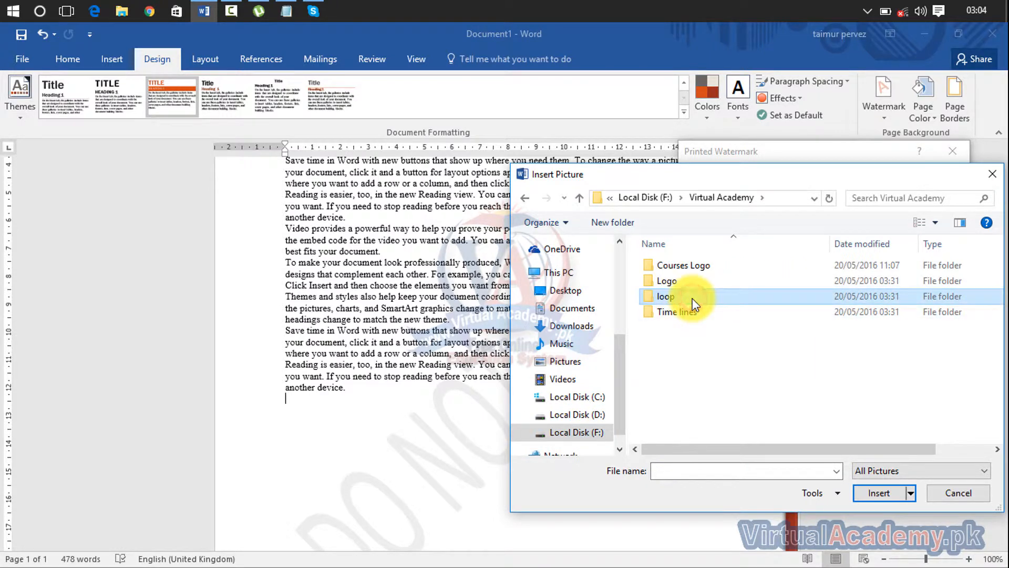
{"action": "left_click", "coordinate": [708, 265]}
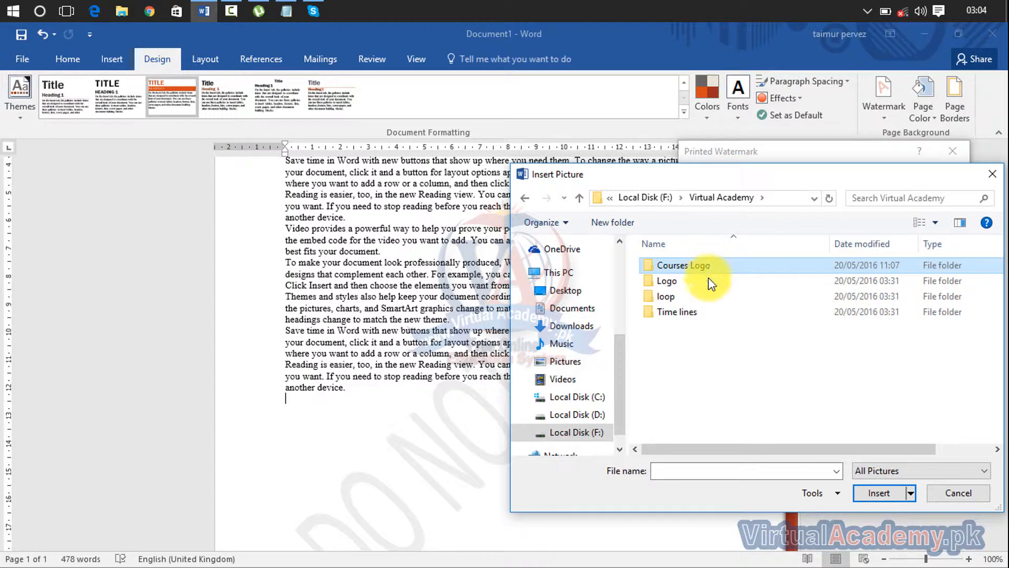
{"action": "double_click", "coordinate": [707, 281]}
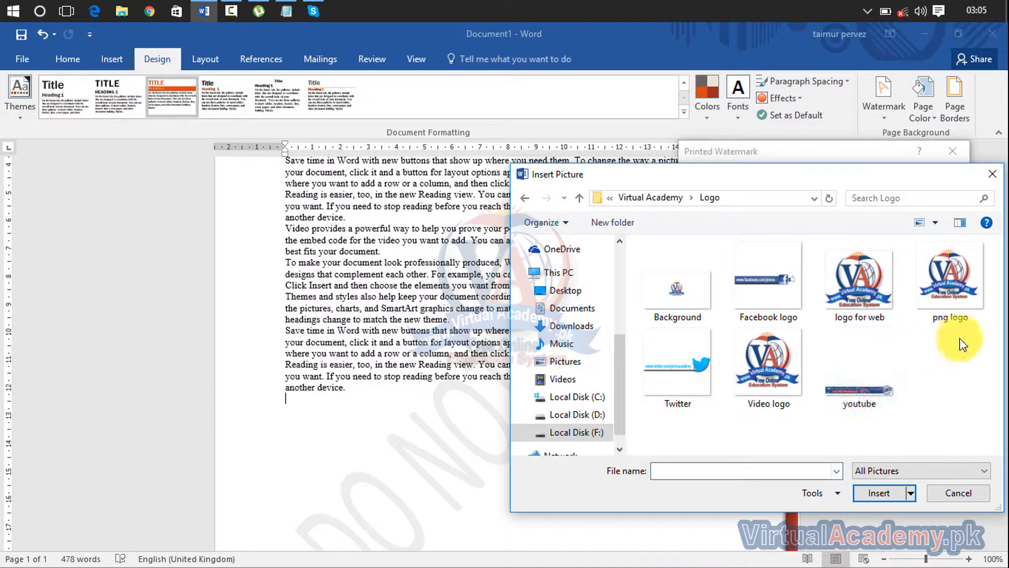
{"action": "left_click", "coordinate": [954, 319]}
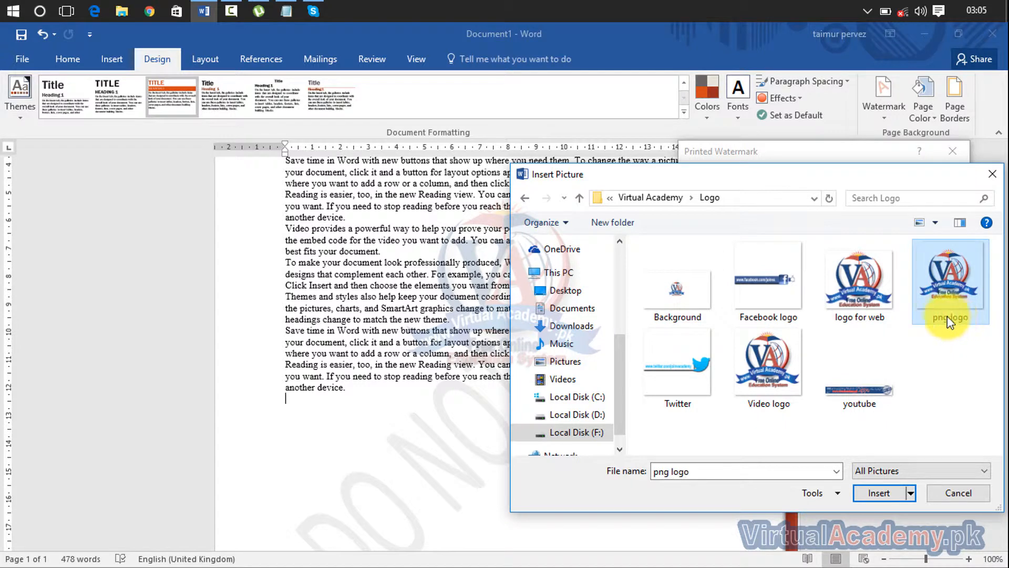
{"action": "left_click", "coordinate": [871, 488]}
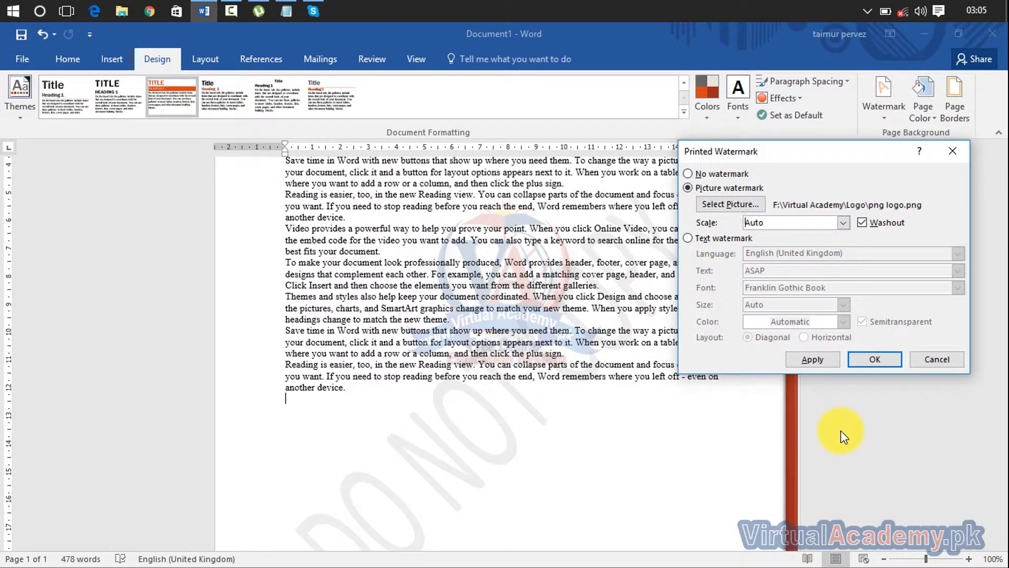
{"action": "left_click", "coordinate": [812, 361]}
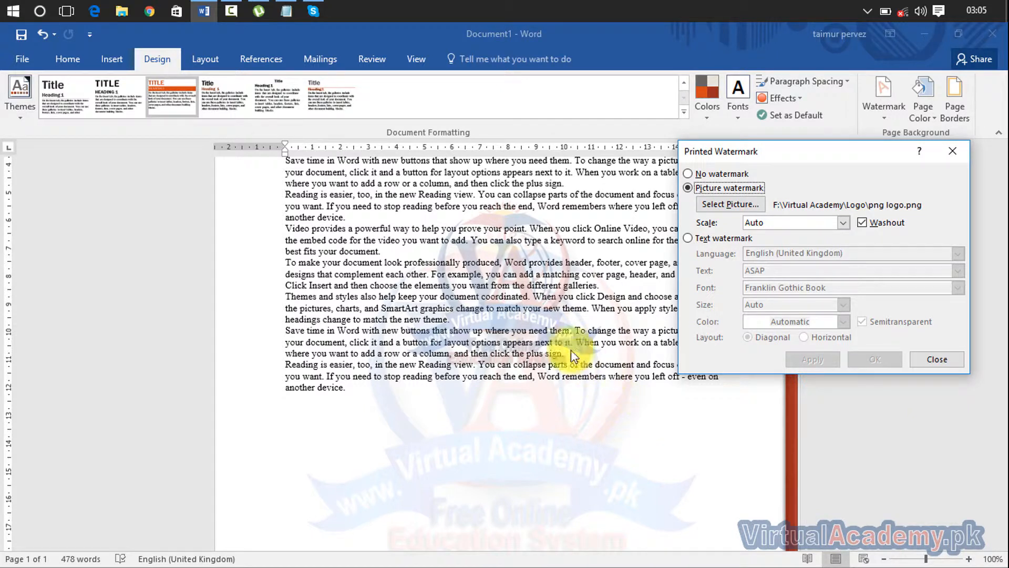
- Try the picture watermark without washout, and reapply it with washout on and the scale kept at Auto
{"action": "left_click", "coordinate": [846, 222]}
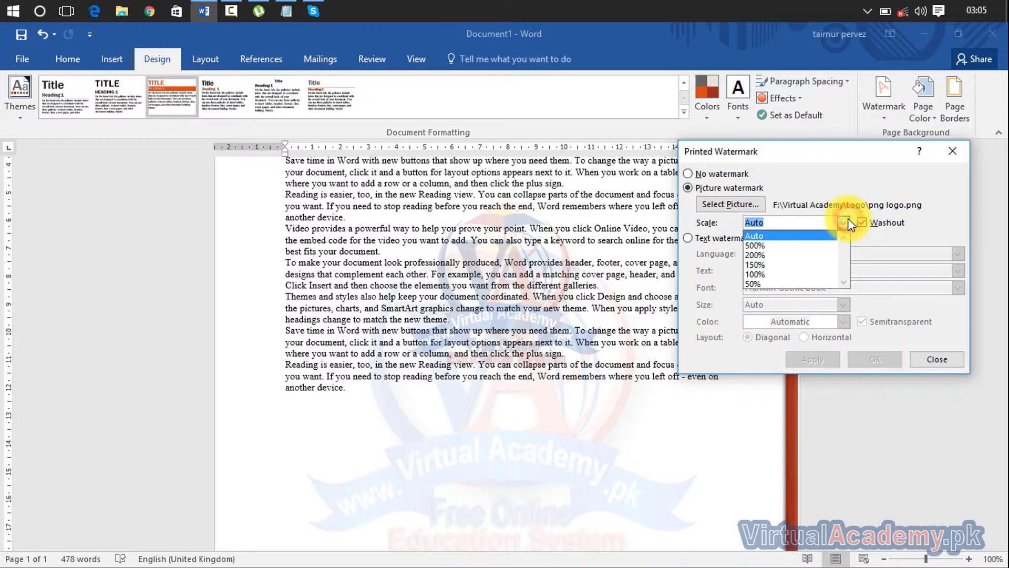
{"action": "left_click", "coordinate": [881, 232]}
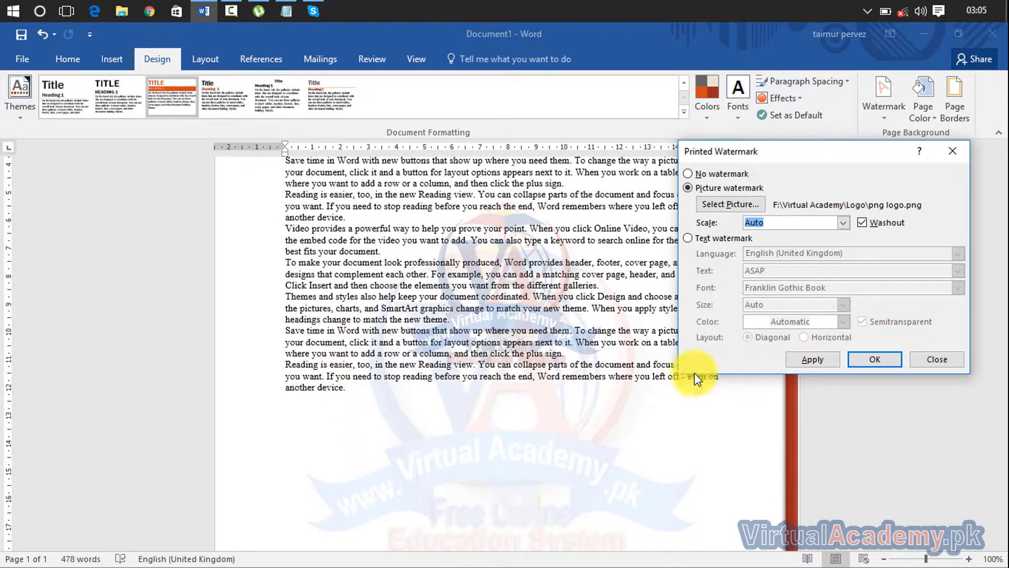
{"action": "left_click", "coordinate": [864, 223]}
{"action": "left_click", "coordinate": [820, 358]}
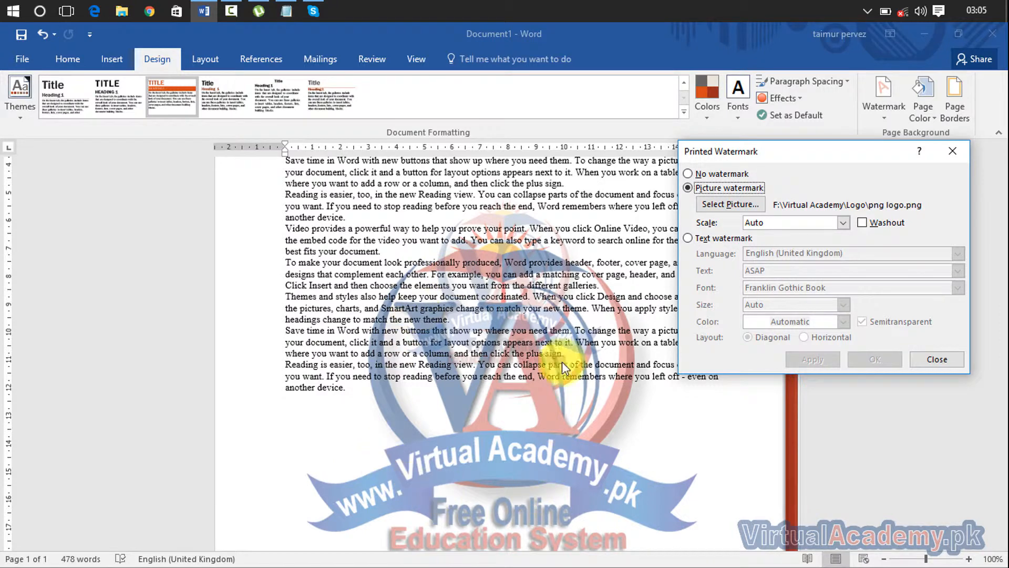
{"action": "left_click", "coordinate": [863, 223]}
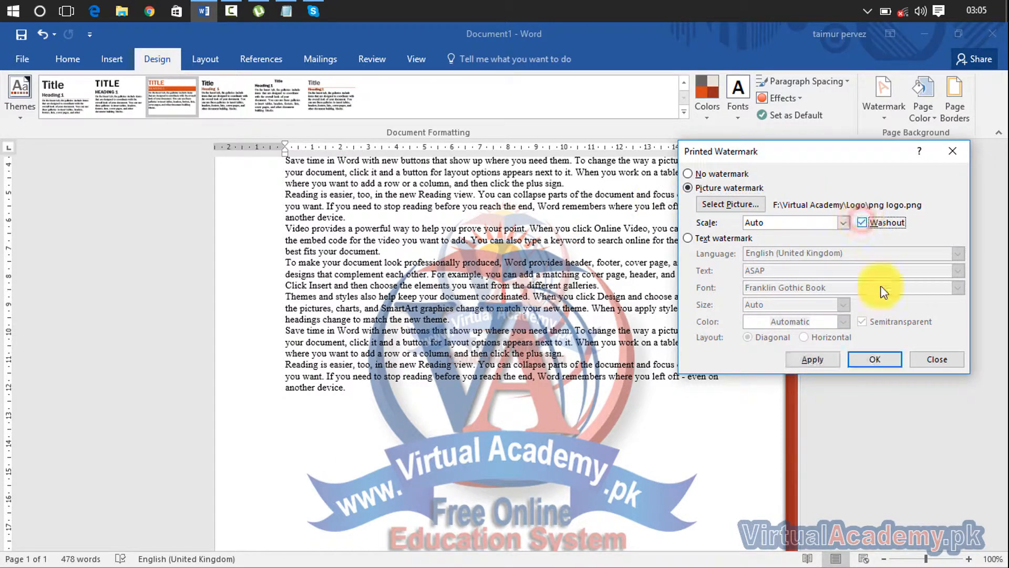
{"action": "left_click", "coordinate": [813, 359]}
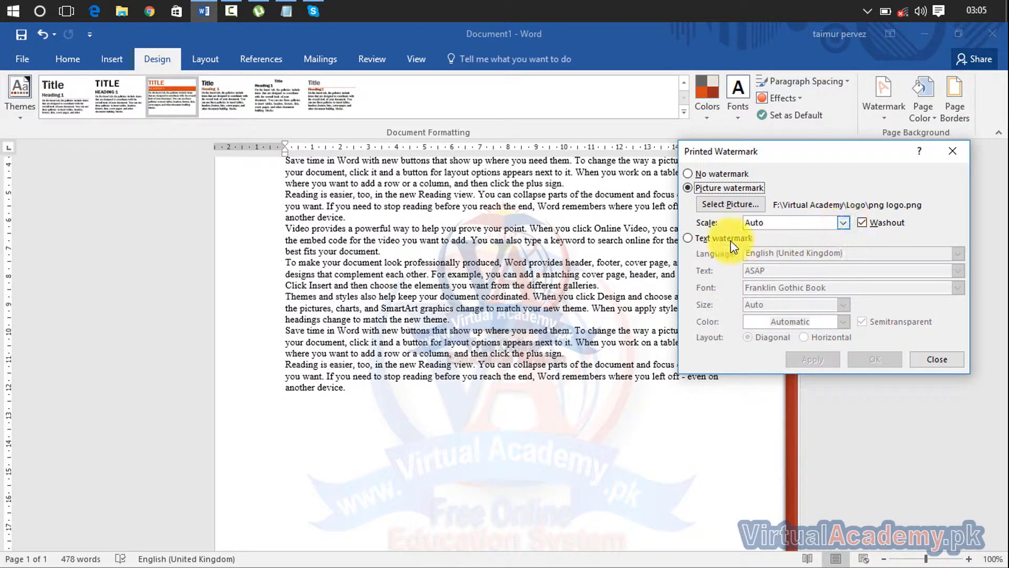
- Replace the picture watermark with a text watermark showing the person's full name and apply it to the page
{"action": "left_click", "coordinate": [711, 237]}
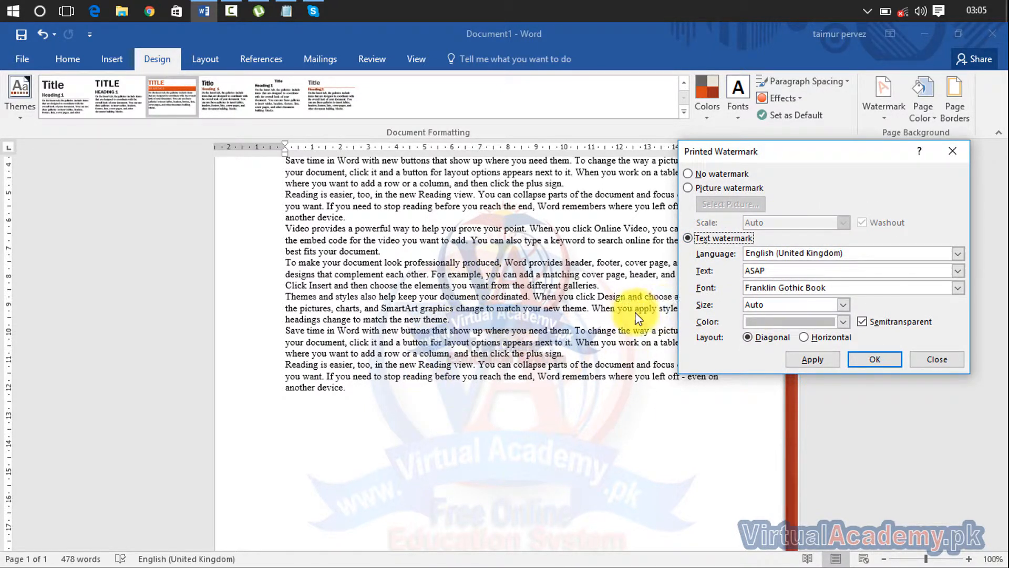
{"action": "double_click", "coordinate": [811, 271]}
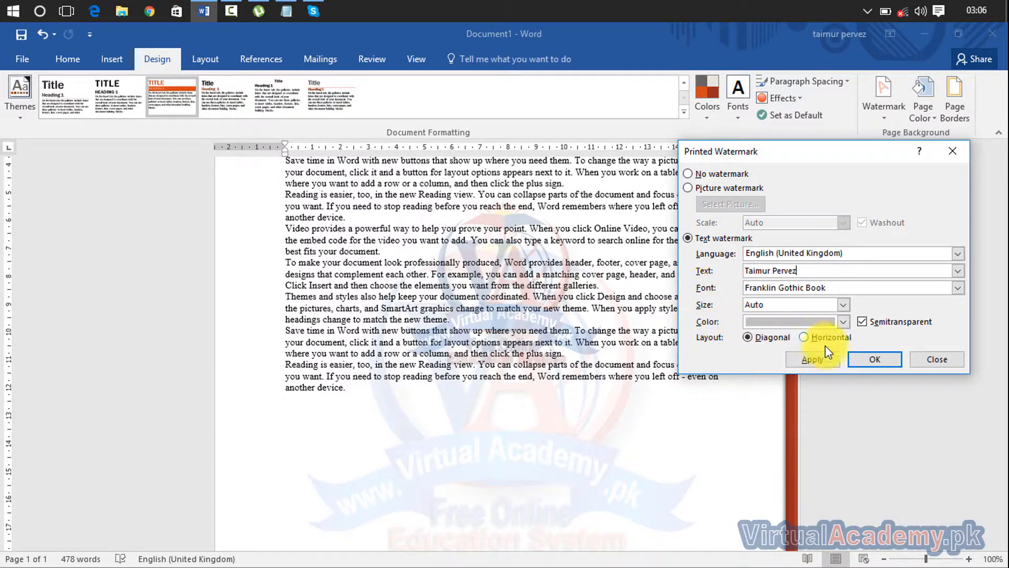
{"action": "left_click", "coordinate": [820, 362]}
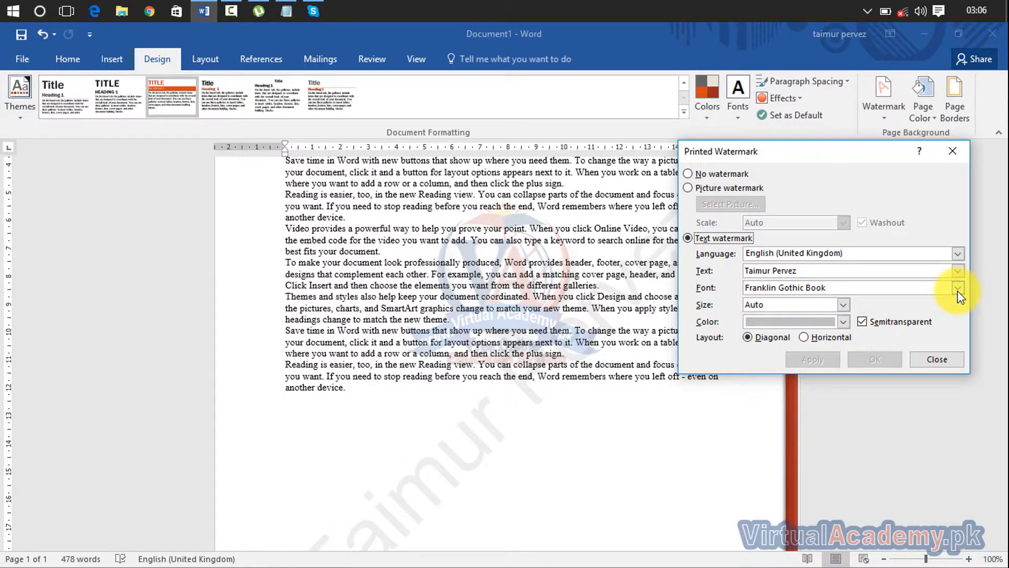
- Set the text watermark's color to orange and apply it
{"action": "left_click", "coordinate": [846, 323]}
{"action": "left_click", "coordinate": [804, 378]}
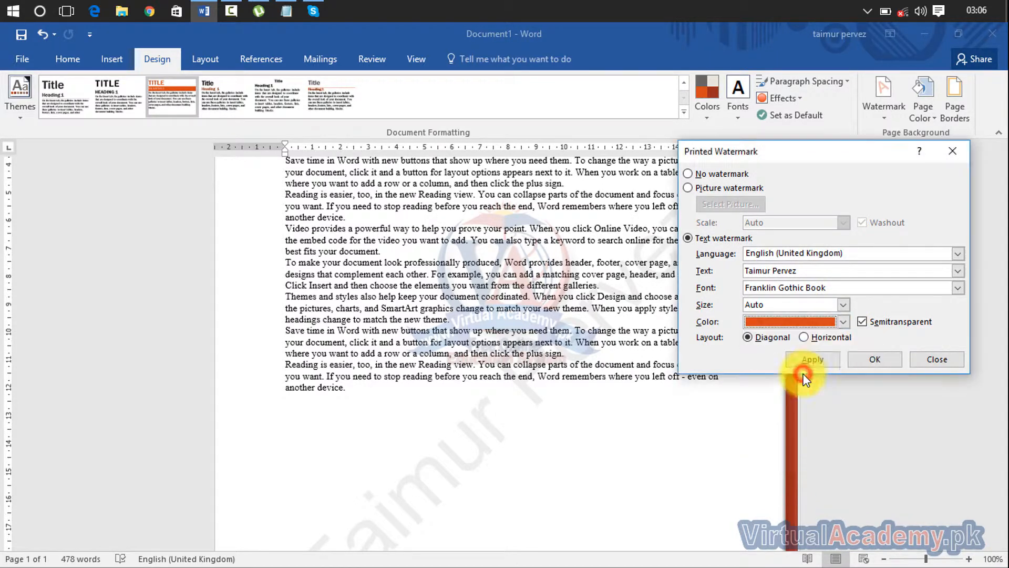
{"action": "left_click", "coordinate": [812, 359]}
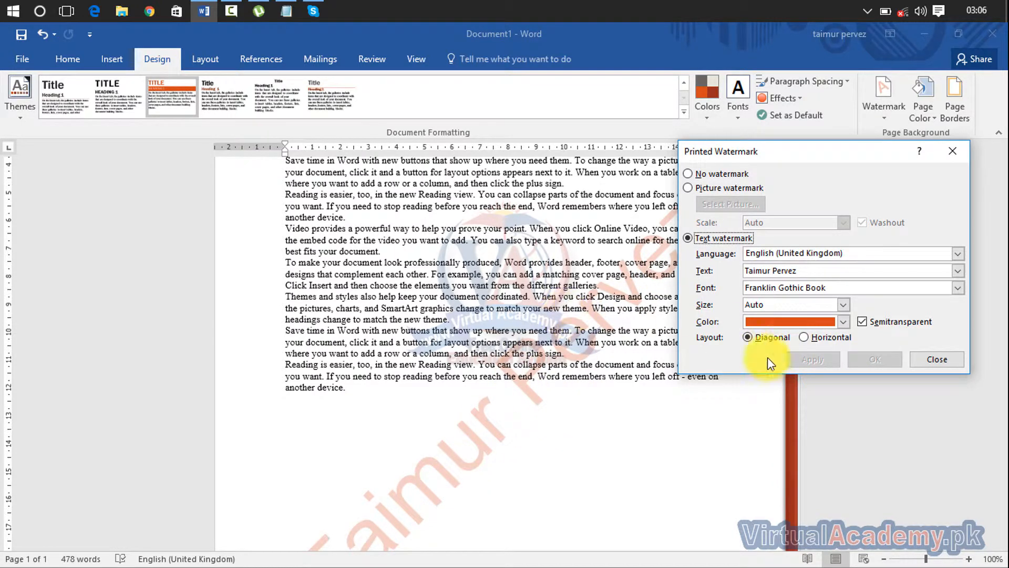
- Try the text watermark with a horizontal layout, and reapply it with the diagonal layout
{"action": "left_click", "coordinate": [812, 337]}
{"action": "left_click", "coordinate": [813, 360]}
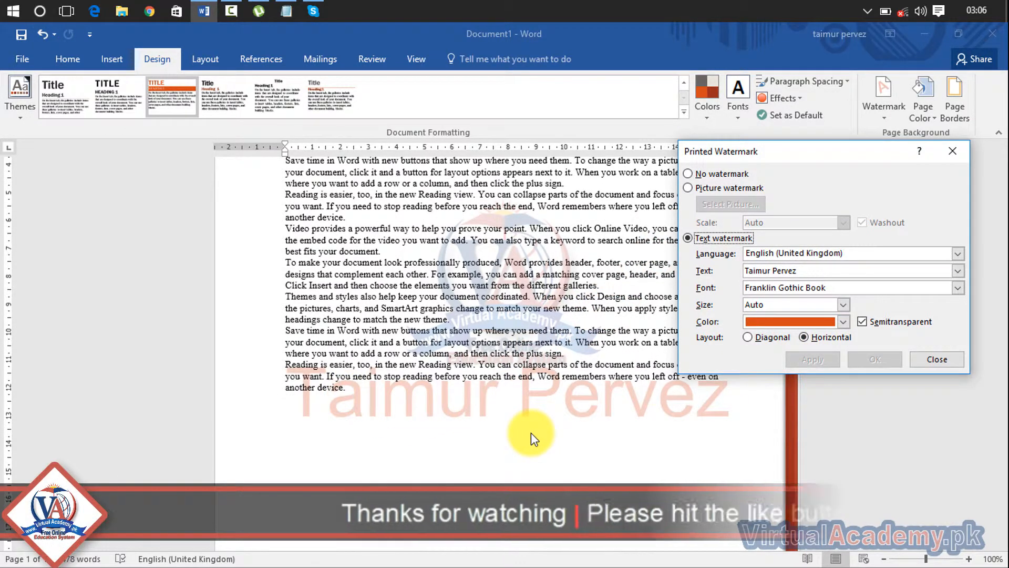
{"action": "left_click", "coordinate": [749, 337]}
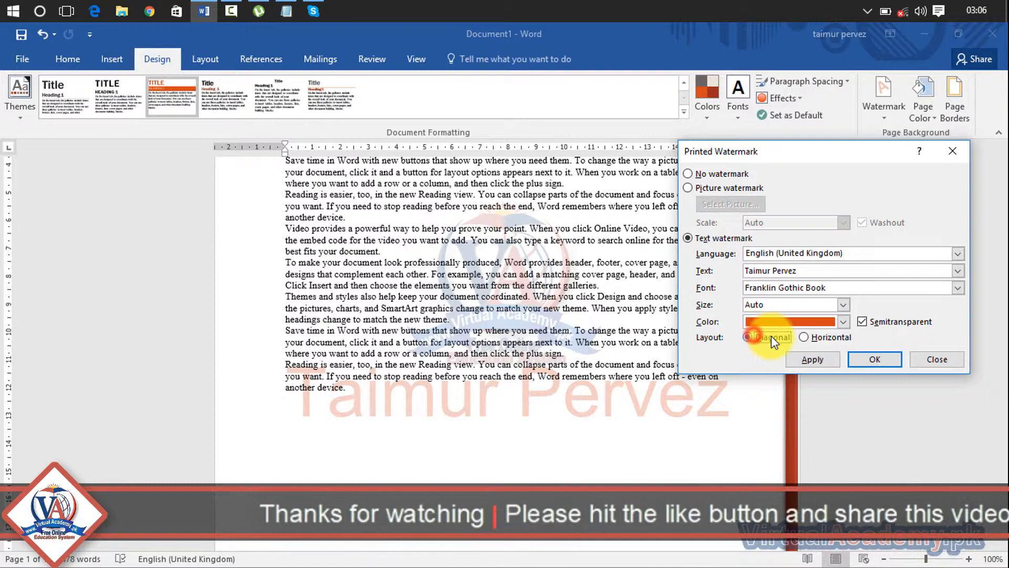
{"action": "left_click", "coordinate": [814, 362]}
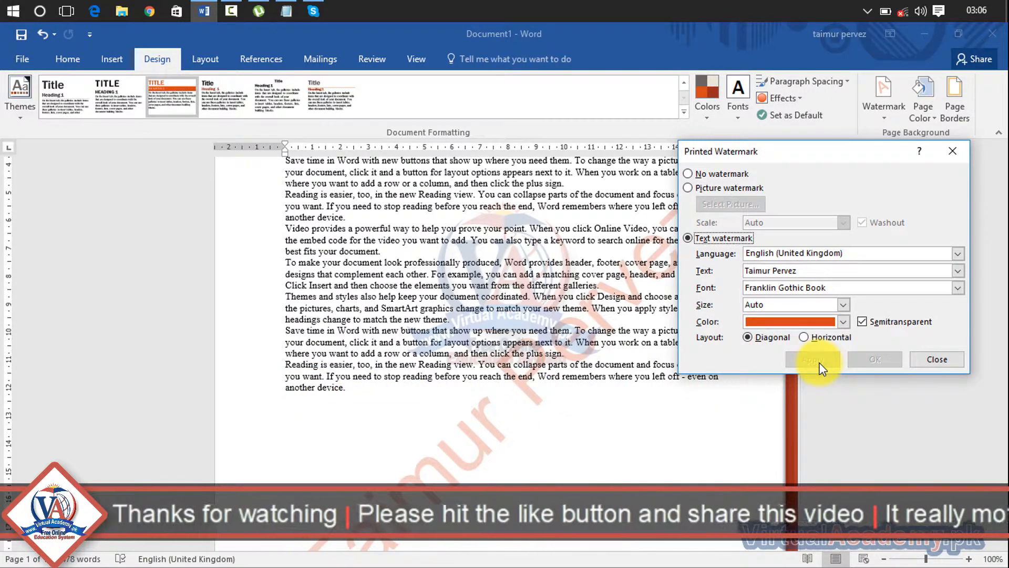
- Try the text watermark without semitransparency, reapply it as semitransparent, and close the watermark settings
{"action": "left_click", "coordinate": [891, 323]}
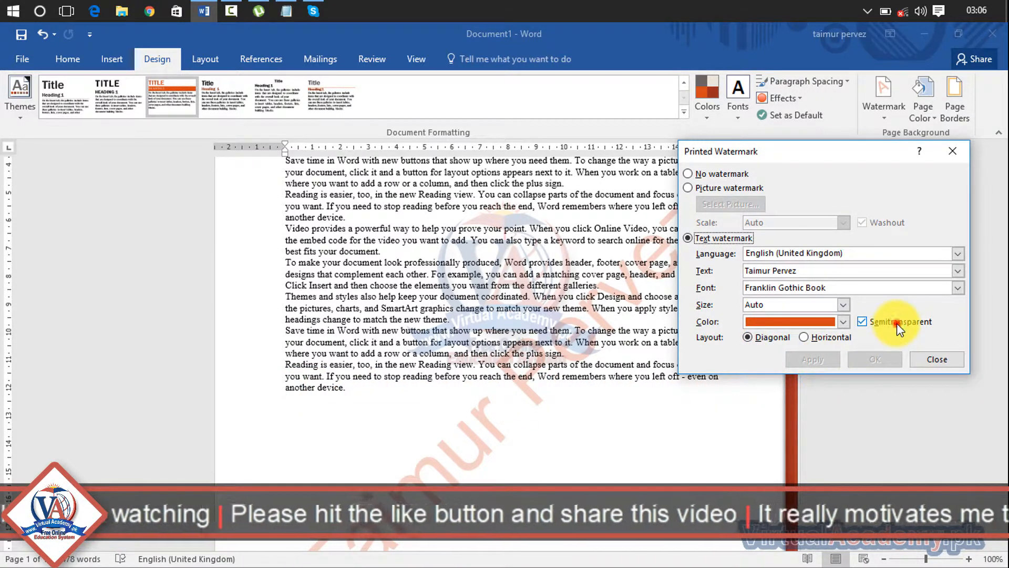
{"action": "left_click", "coordinate": [828, 358]}
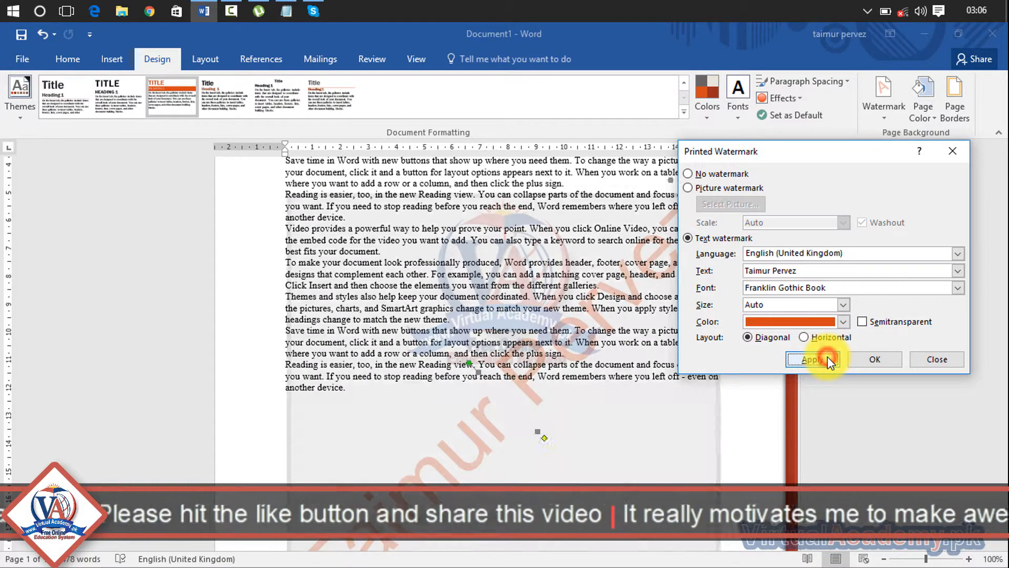
{"action": "left_click", "coordinate": [867, 322]}
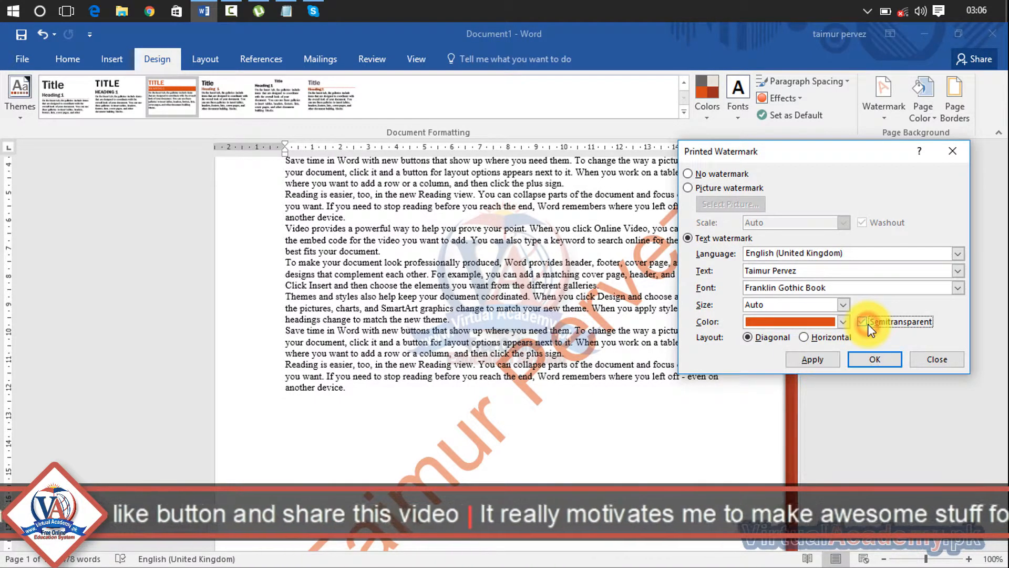
{"action": "left_click", "coordinate": [825, 360]}
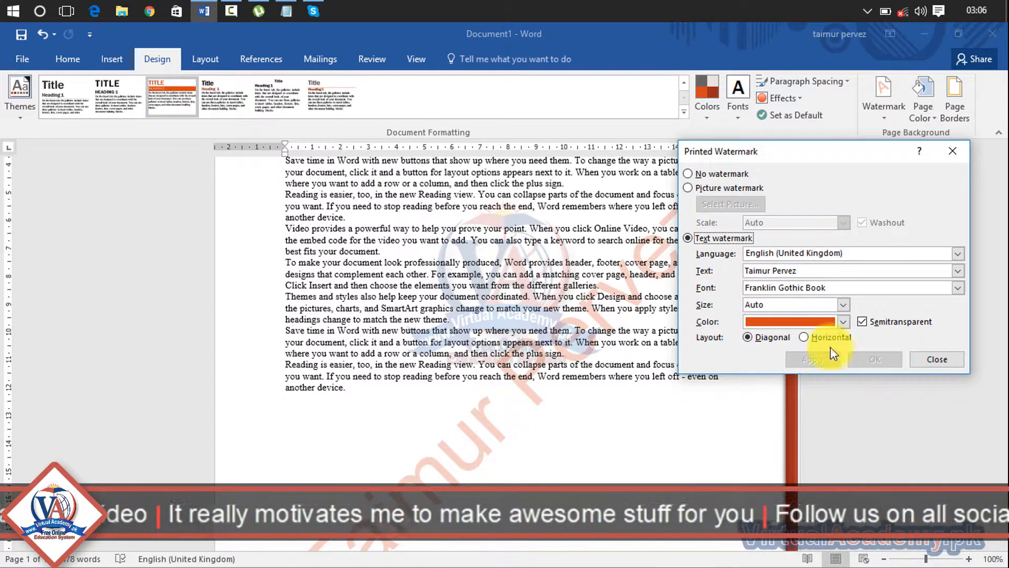
{"action": "left_click", "coordinate": [953, 153]}
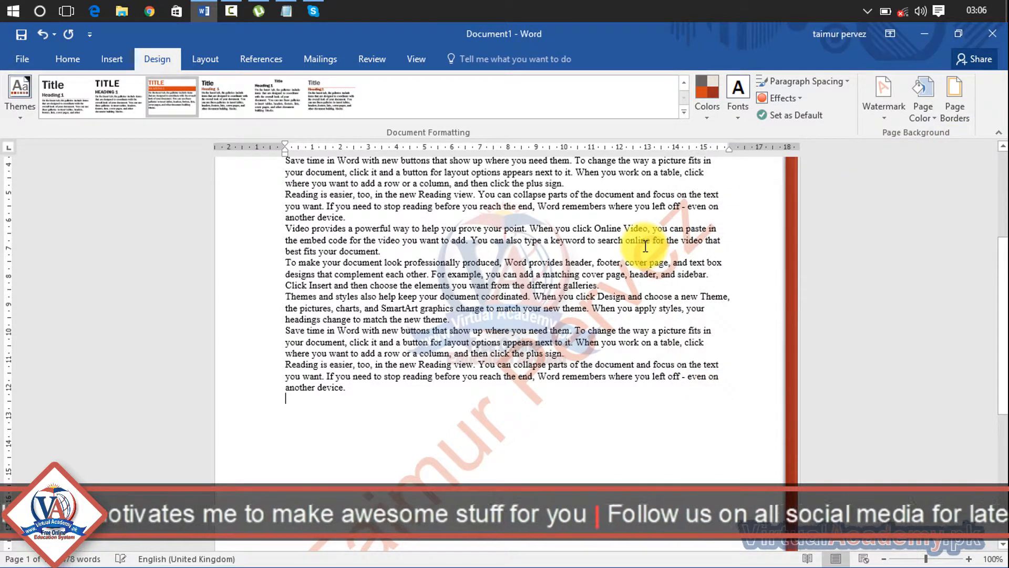
- Remove the text watermark from the page
{"action": "left_click", "coordinate": [899, 119]}
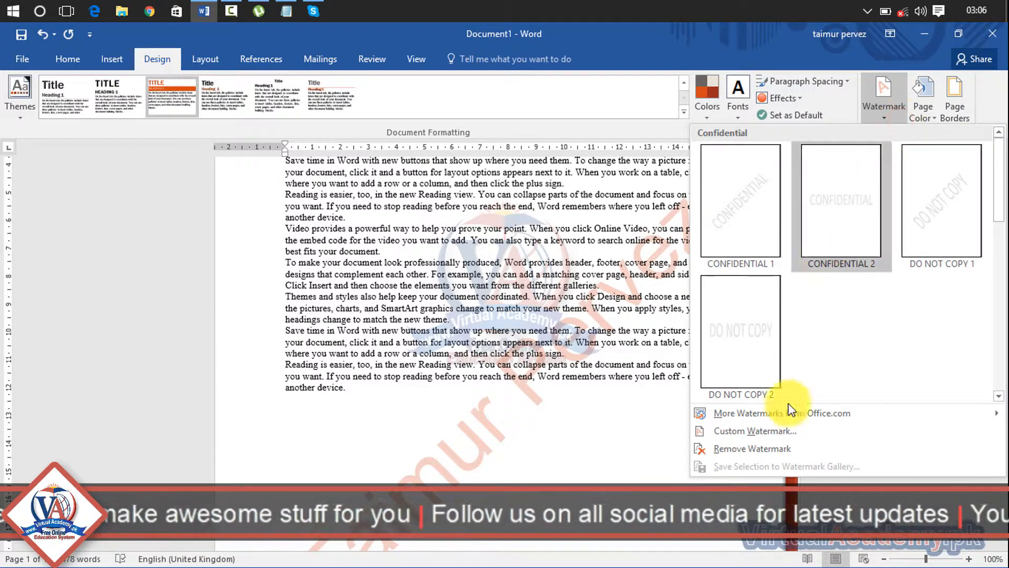
{"action": "left_click", "coordinate": [778, 452]}
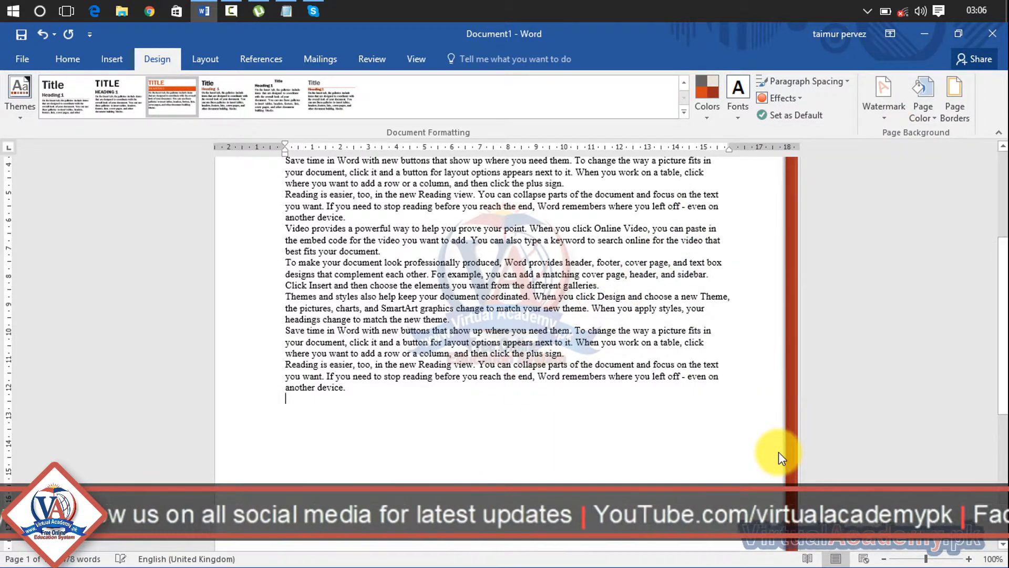
- Examine the additional page colors, both standard and custom, and leave without choosing one
{"action": "left_click", "coordinate": [927, 115]}
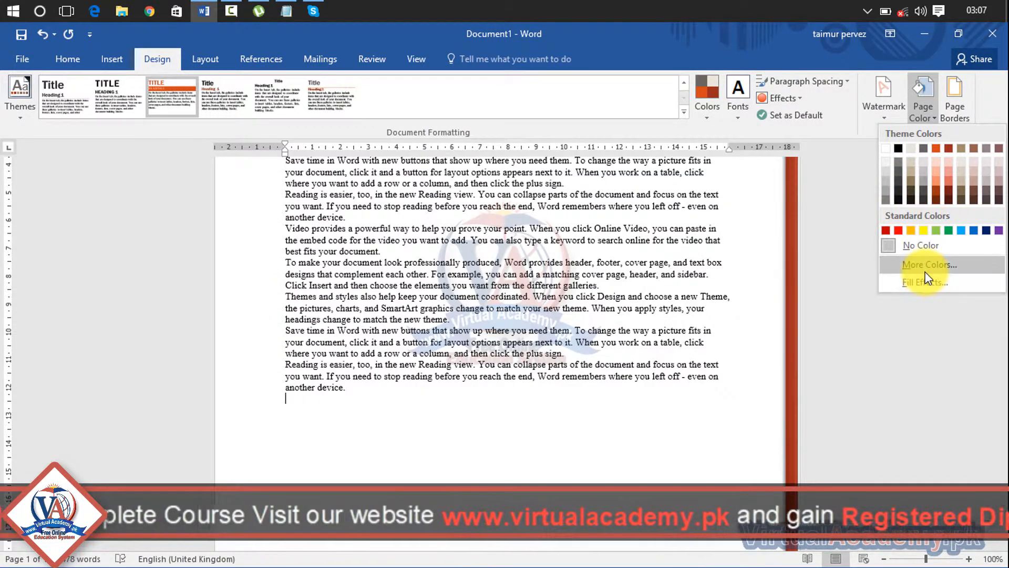
{"action": "left_click", "coordinate": [924, 271]}
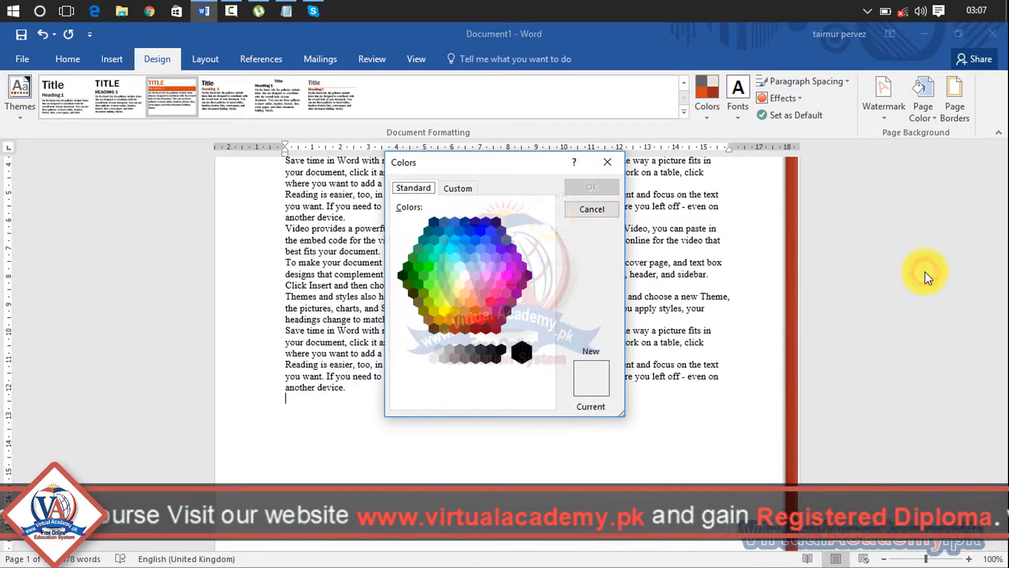
{"action": "left_click", "coordinate": [458, 189]}
{"action": "left_click", "coordinate": [417, 192]}
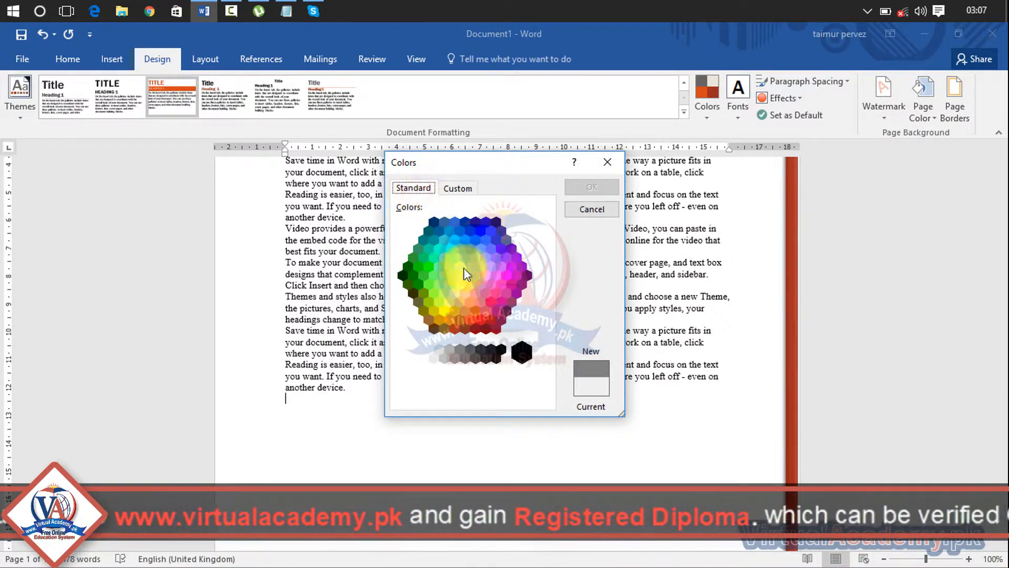
{"action": "left_click", "coordinate": [589, 210]}
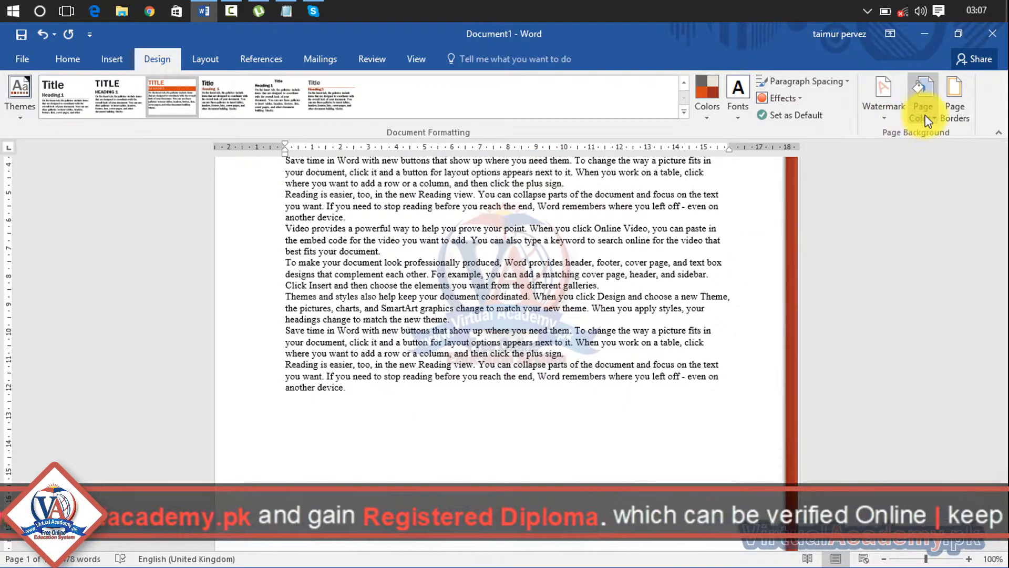
- Open the page background fill effects, move the dialog off the text, examine the texture, pattern and picture options, and close it without applying any
{"action": "left_click", "coordinate": [924, 118]}
{"action": "left_click", "coordinate": [916, 280]}
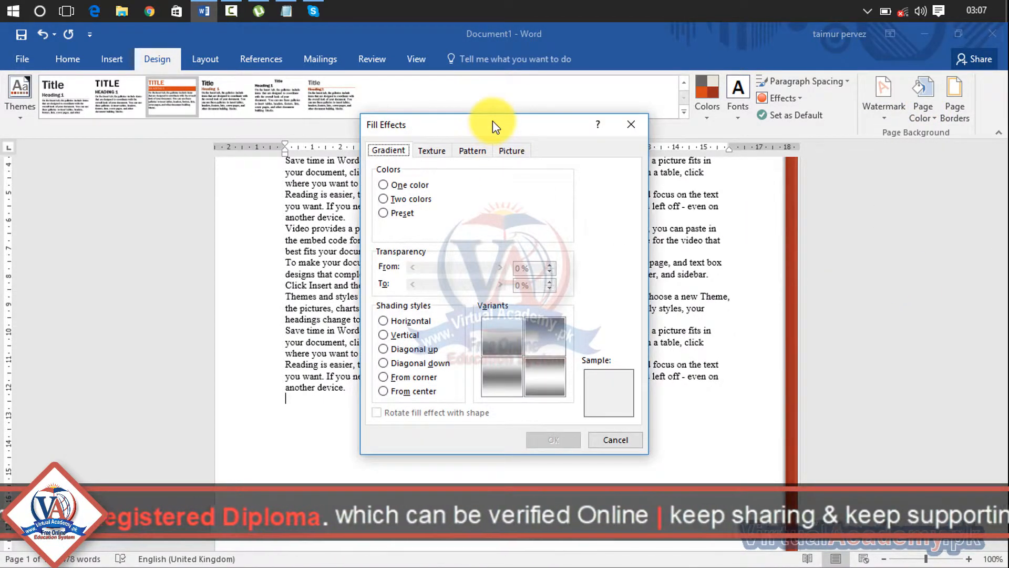
{"action": "left_click_drag", "start_coordinate": [493, 121], "coordinate": [813, 195]}
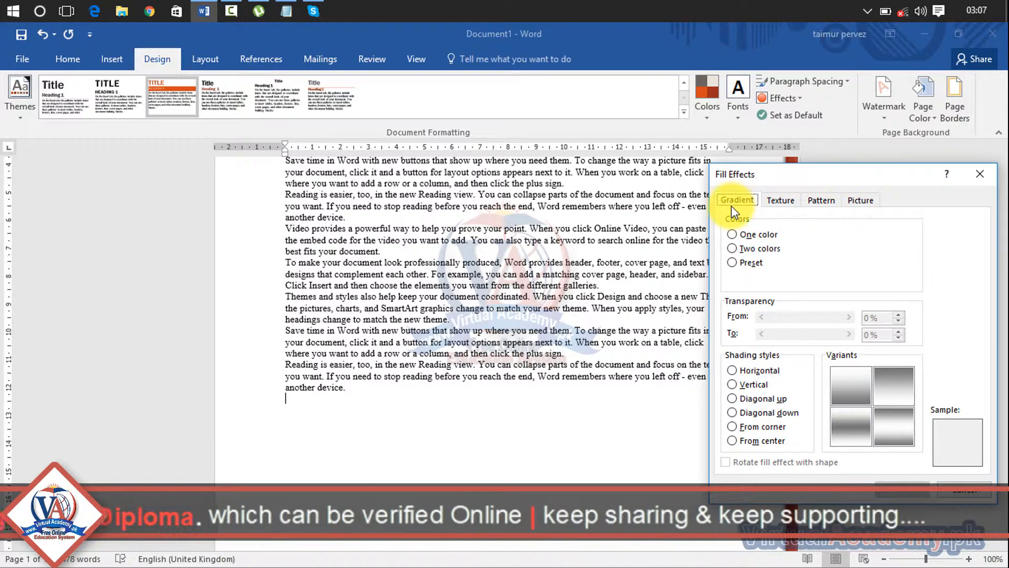
{"action": "left_click", "coordinate": [780, 200]}
{"action": "left_click", "coordinate": [828, 200]}
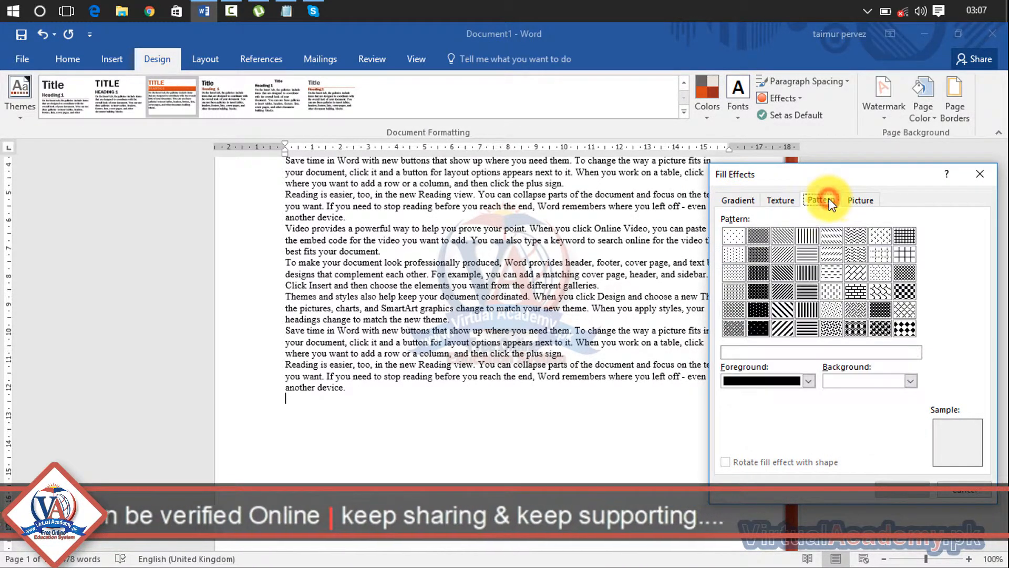
{"action": "left_click", "coordinate": [865, 201]}
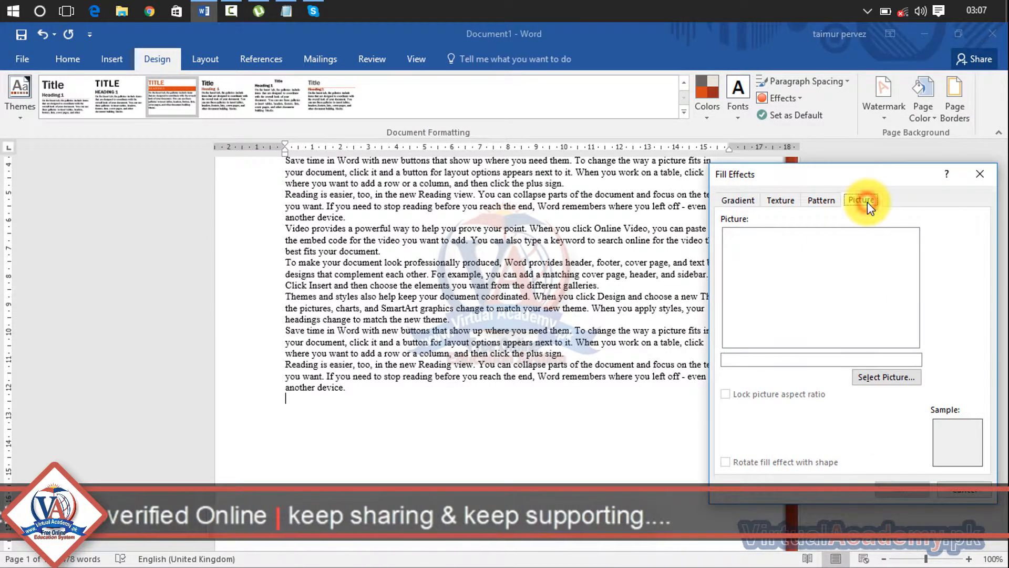
{"action": "left_click", "coordinate": [977, 178]}
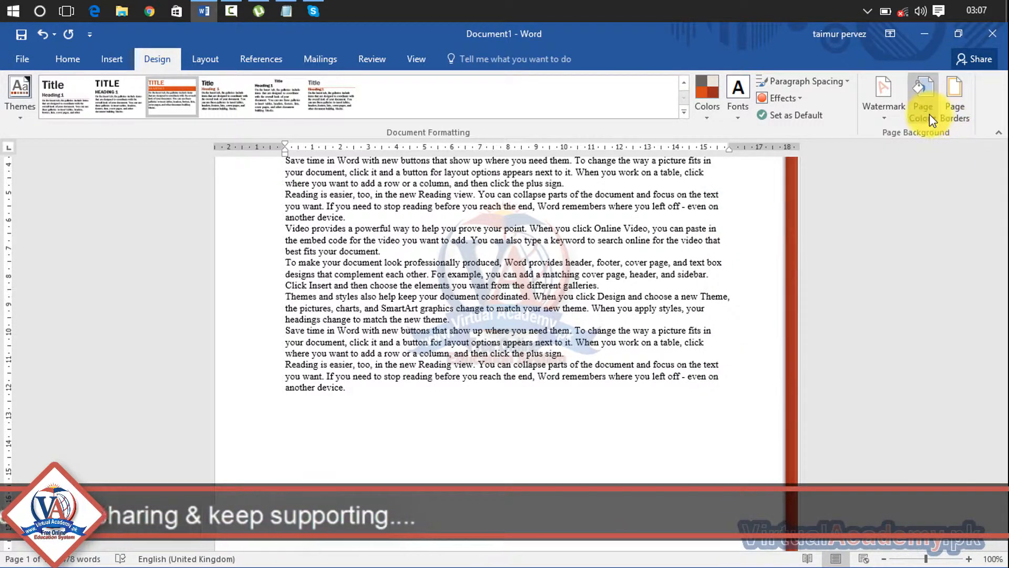
{"action": "left_click", "coordinate": [929, 119]}
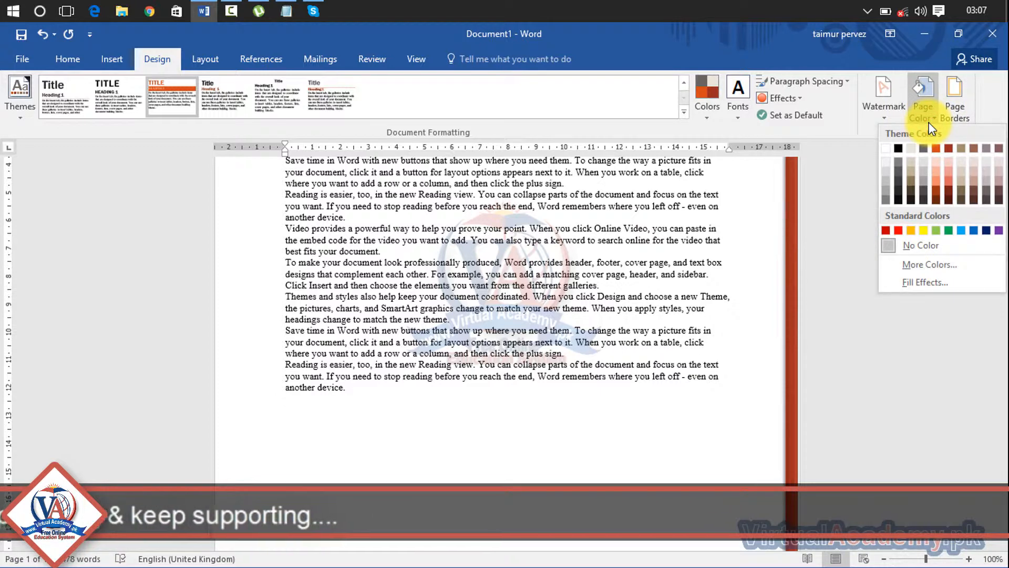
{"action": "left_click", "coordinate": [929, 125]}
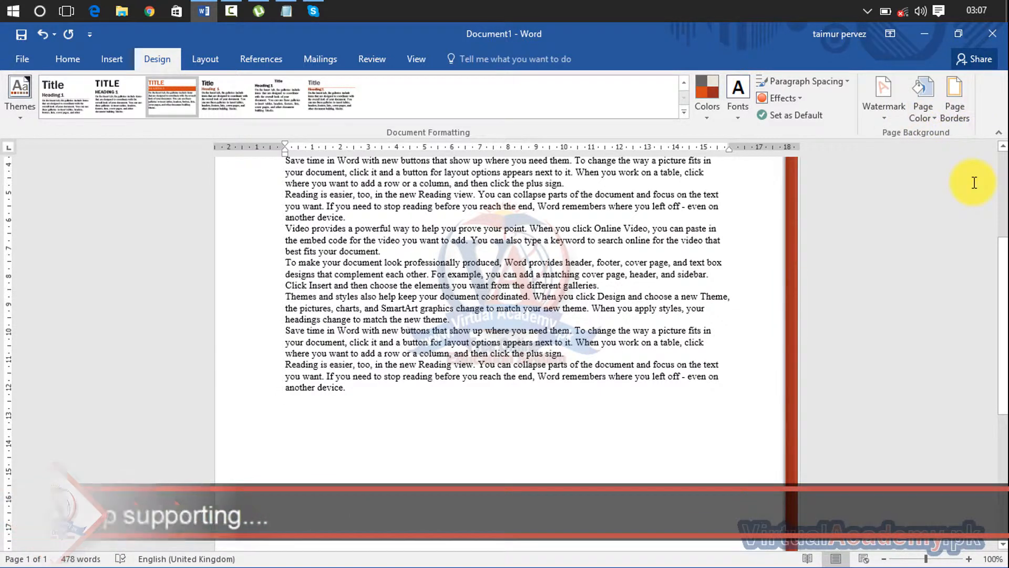